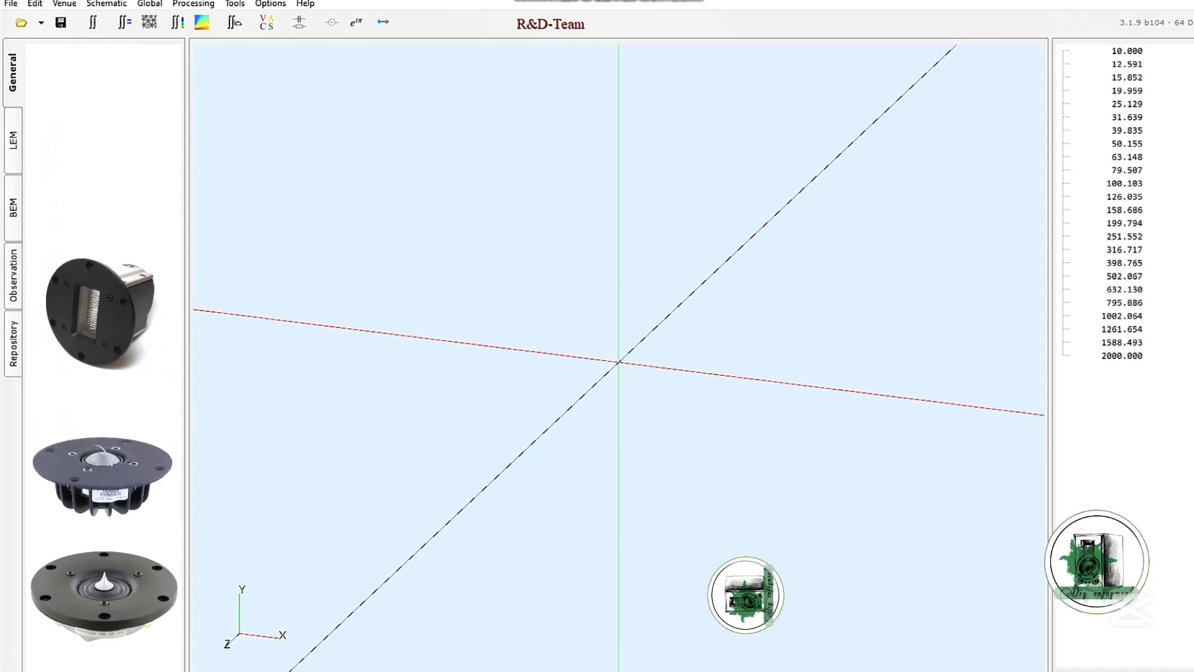
- Add a Shell component from the BEM Component Prototypes to the model
{"action": "left_click", "coordinate": [18, 210]}
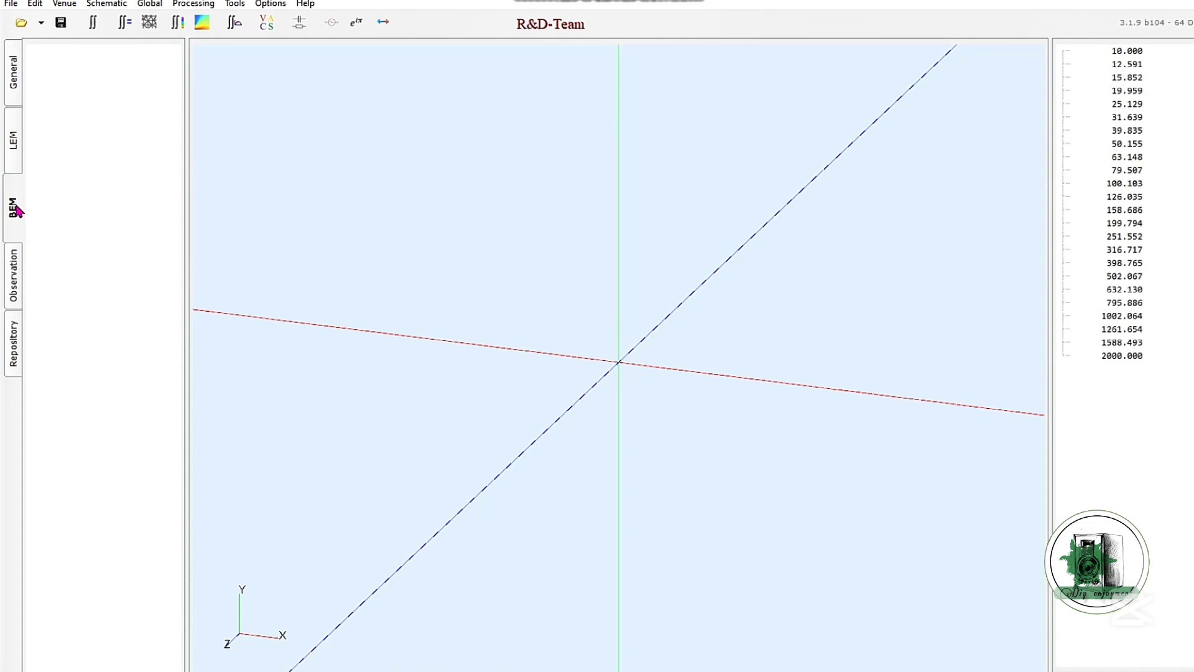
{"action": "double_click", "coordinate": [103, 236]}
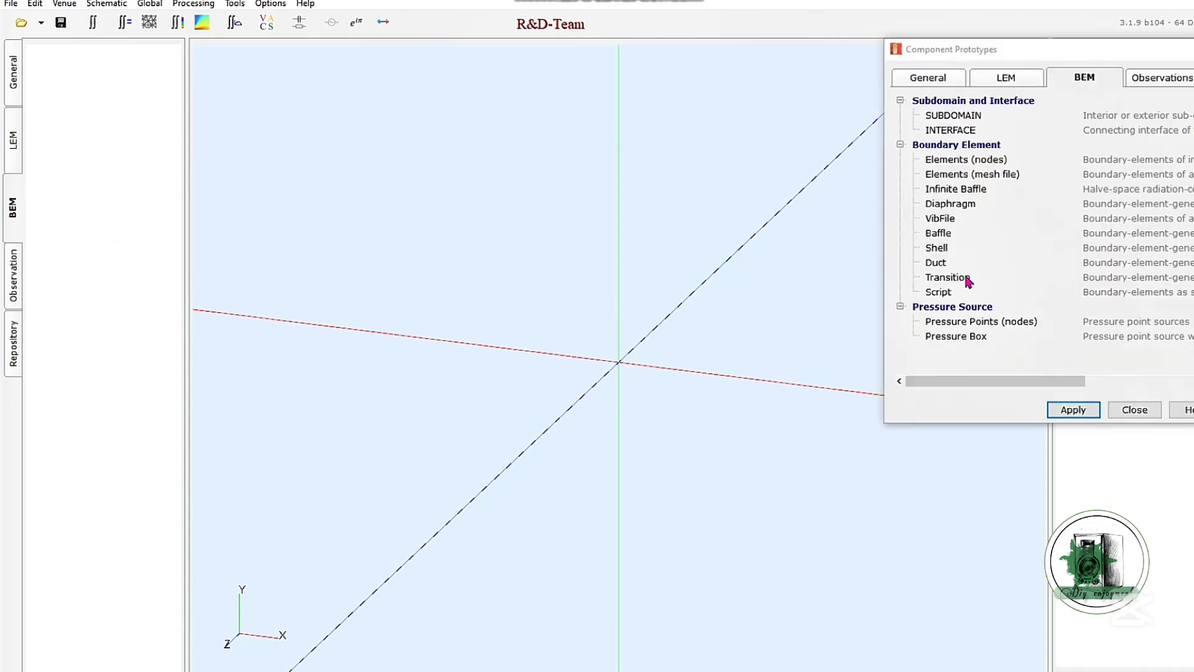
{"action": "left_click", "coordinate": [939, 251]}
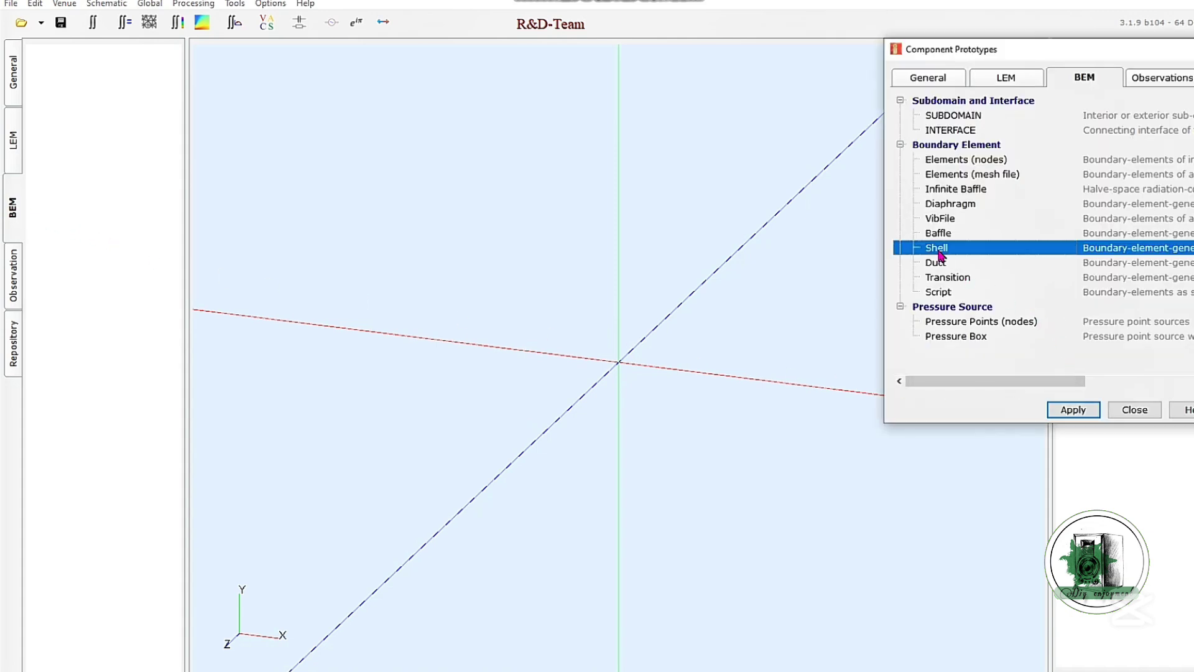
{"action": "left_click", "coordinate": [1073, 409]}
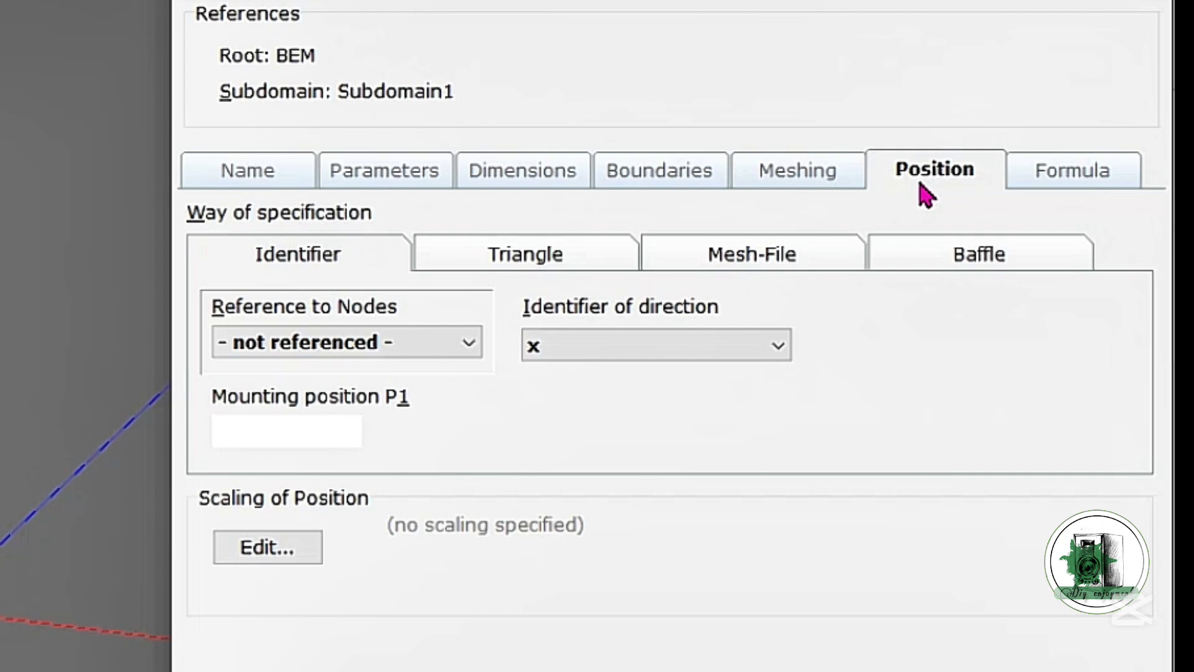
- Orient the shell along the z direction and set its shell type to Dome
{"action": "left_click", "coordinate": [698, 345]}
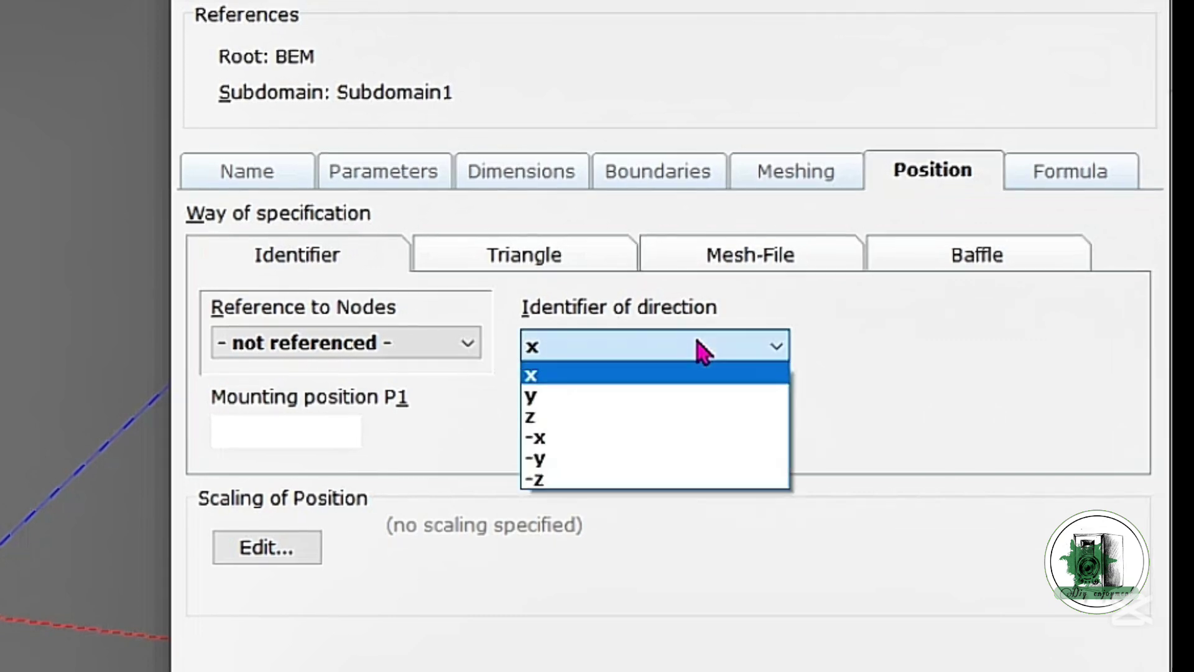
{"action": "left_click", "coordinate": [690, 434]}
{"action": "left_click", "coordinate": [367, 175]}
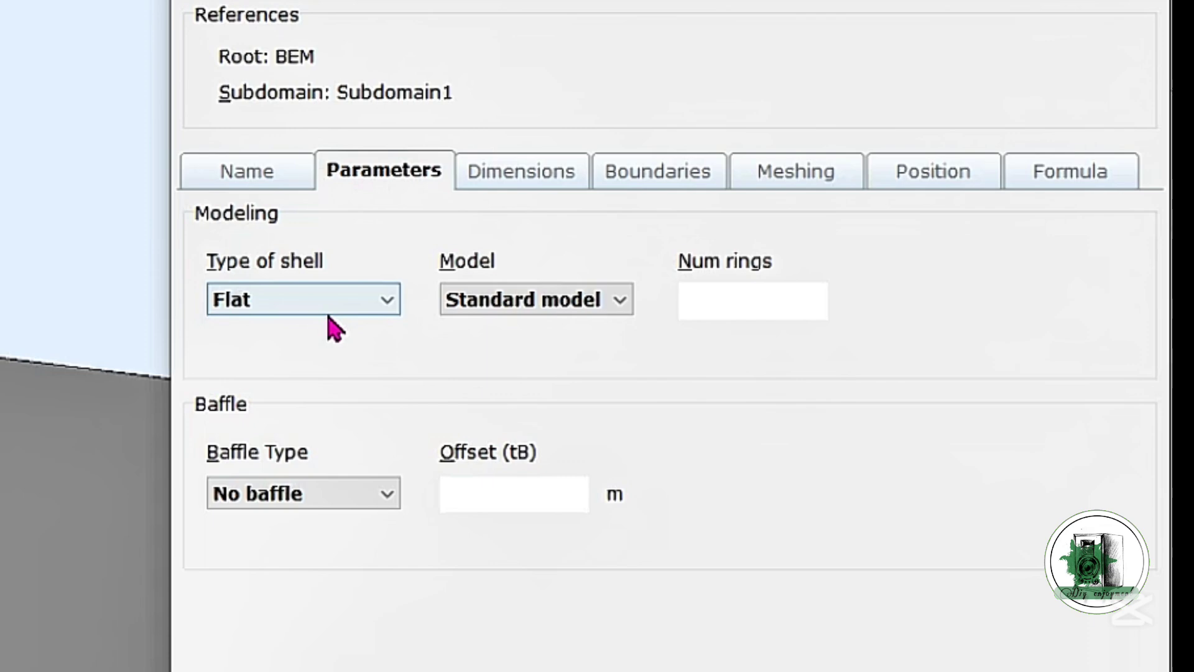
{"action": "left_click", "coordinate": [359, 303]}
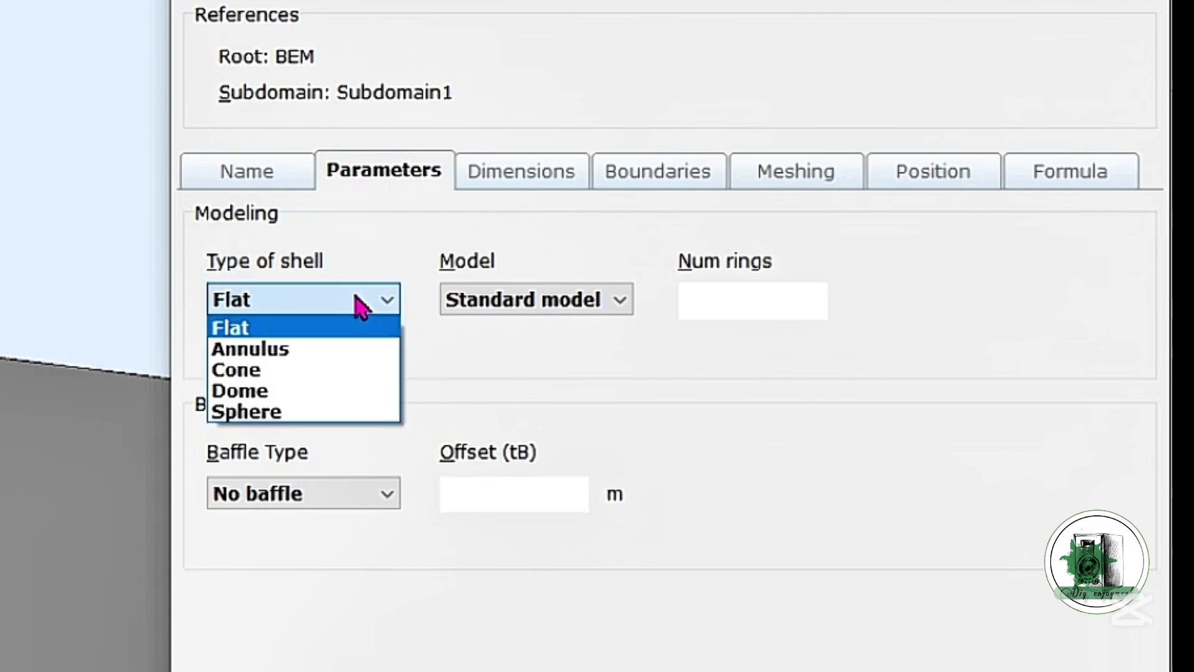
{"action": "left_click", "coordinate": [336, 393]}
- Set the dome's width WD to 0.03 m and dome height hD1 to 0.015 m
{"action": "left_click", "coordinate": [546, 178]}
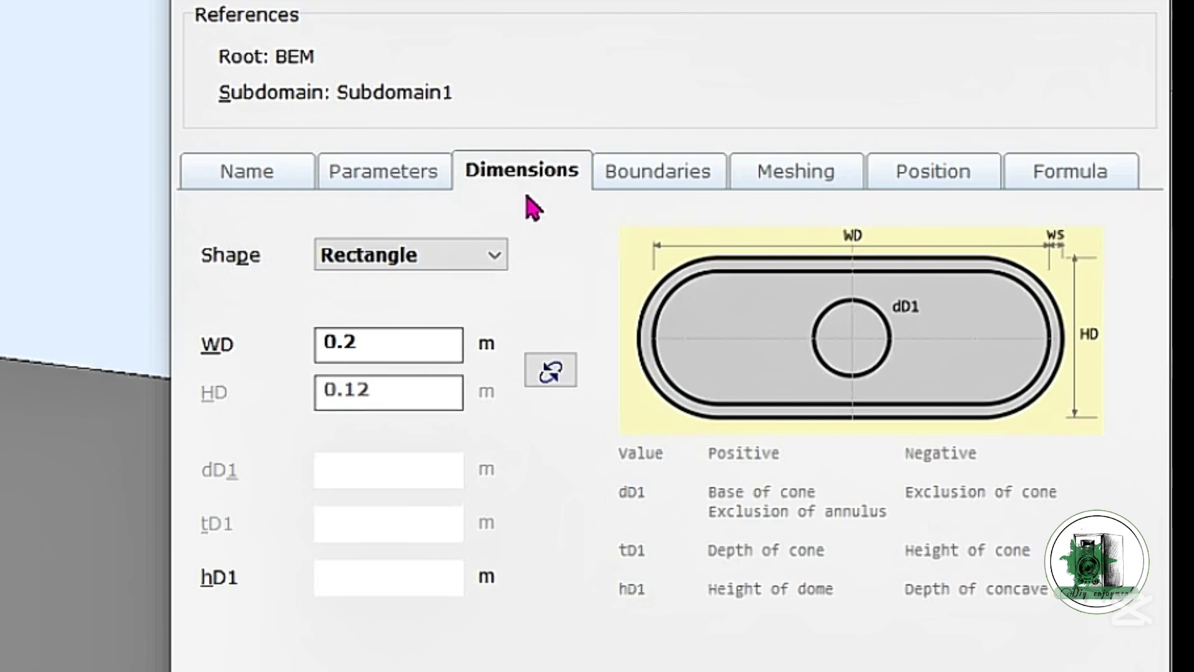
{"action": "key", "text": "Tab"}
{"action": "type", "text": "0.03"}
{"action": "left_click", "coordinate": [388, 577]}
{"action": "type", "text": "0.015"}
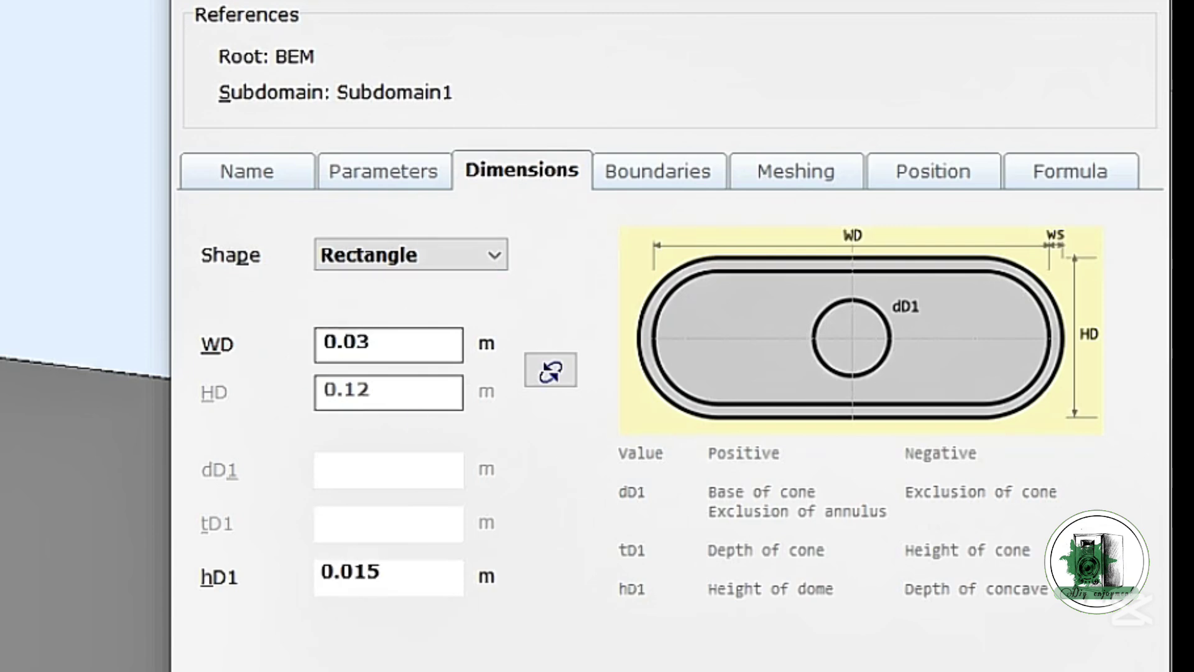
- Mesh the shell with an edge length given by value of 0.01 m
{"action": "left_click", "coordinate": [816, 179]}
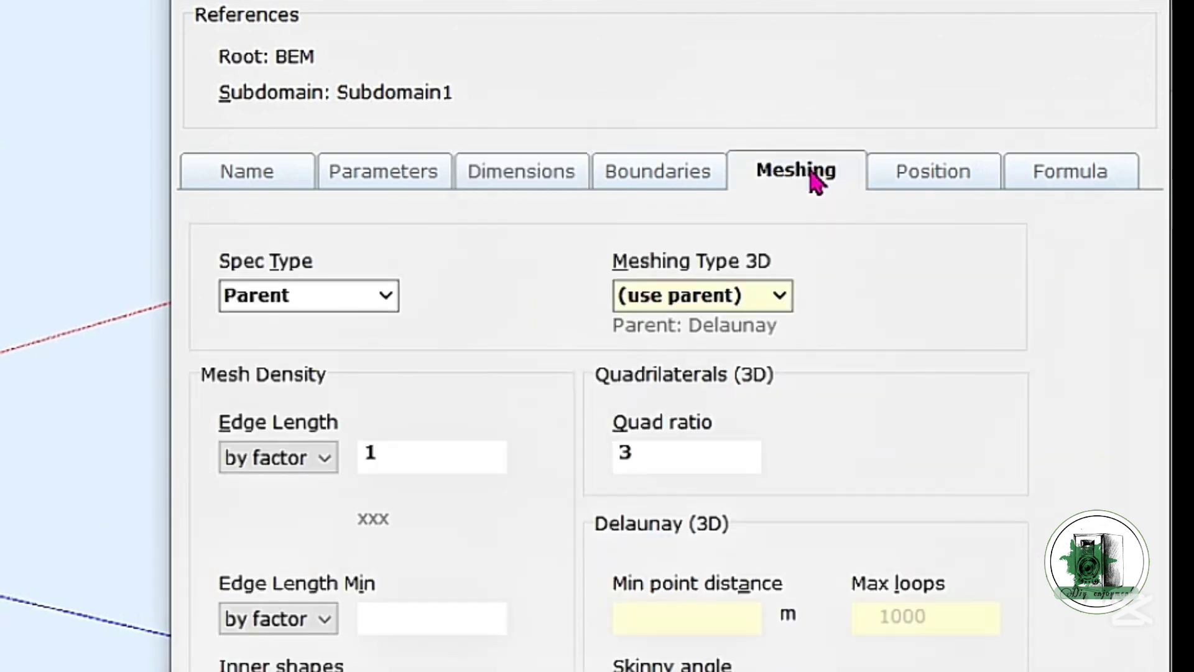
{"action": "left_click", "coordinate": [319, 468]}
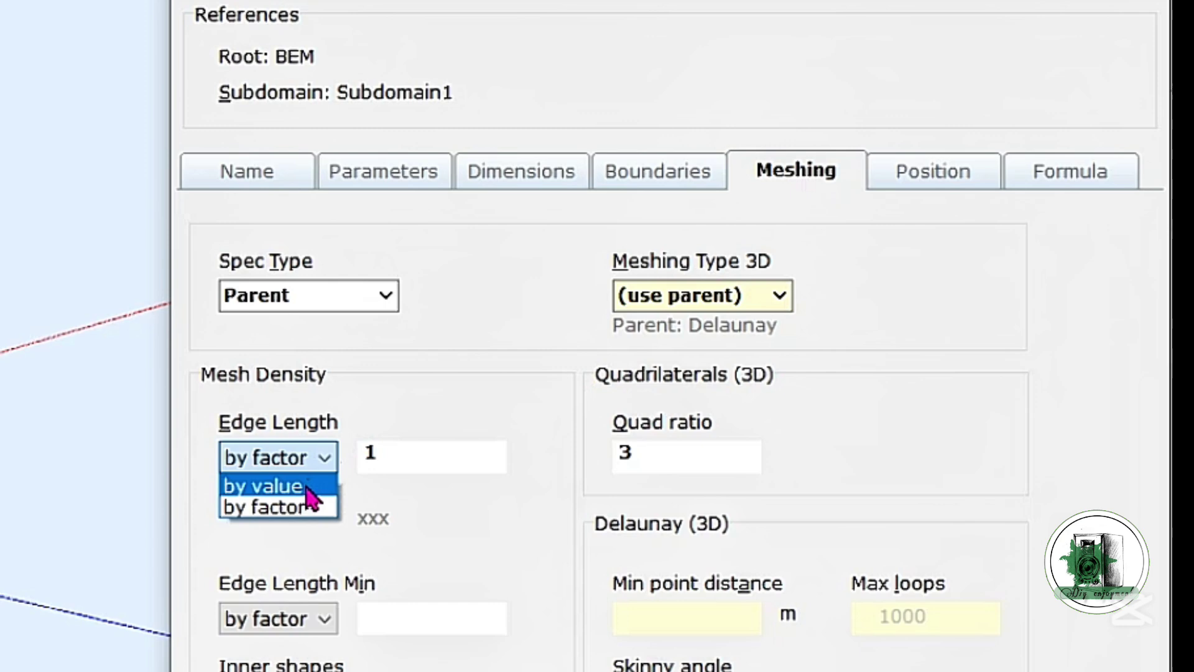
{"action": "left_click", "coordinate": [312, 489]}
{"action": "double_click", "coordinate": [385, 457]}
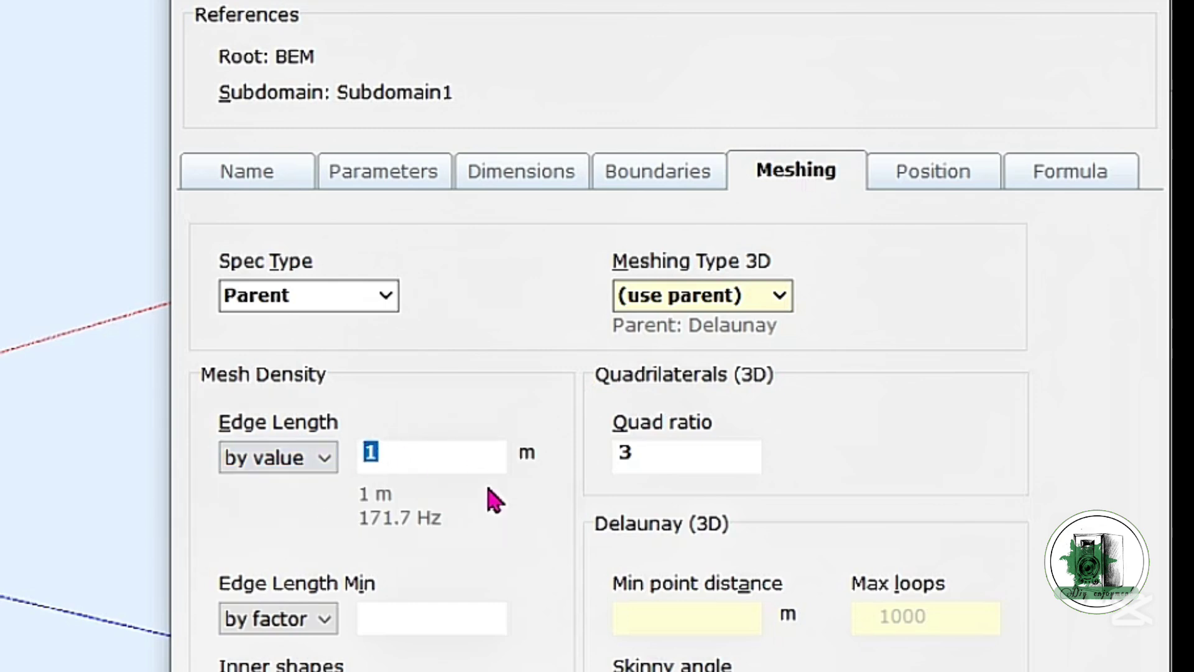
{"action": "type", "text": "0.0"}
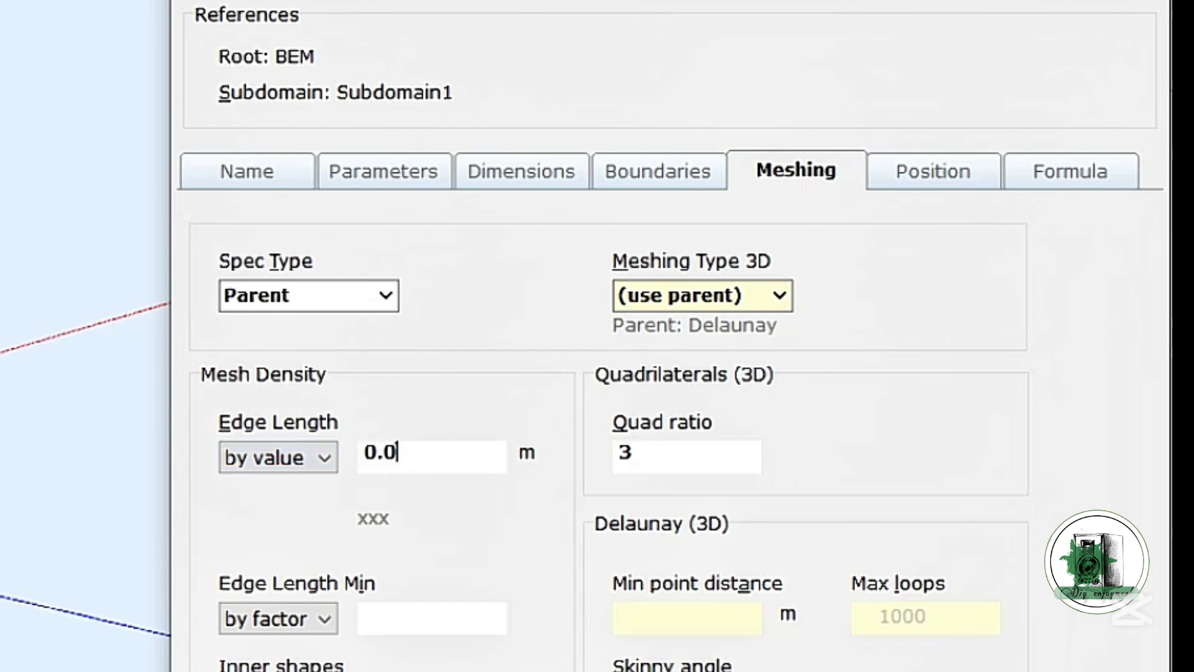
{"action": "type", "text": "1"}
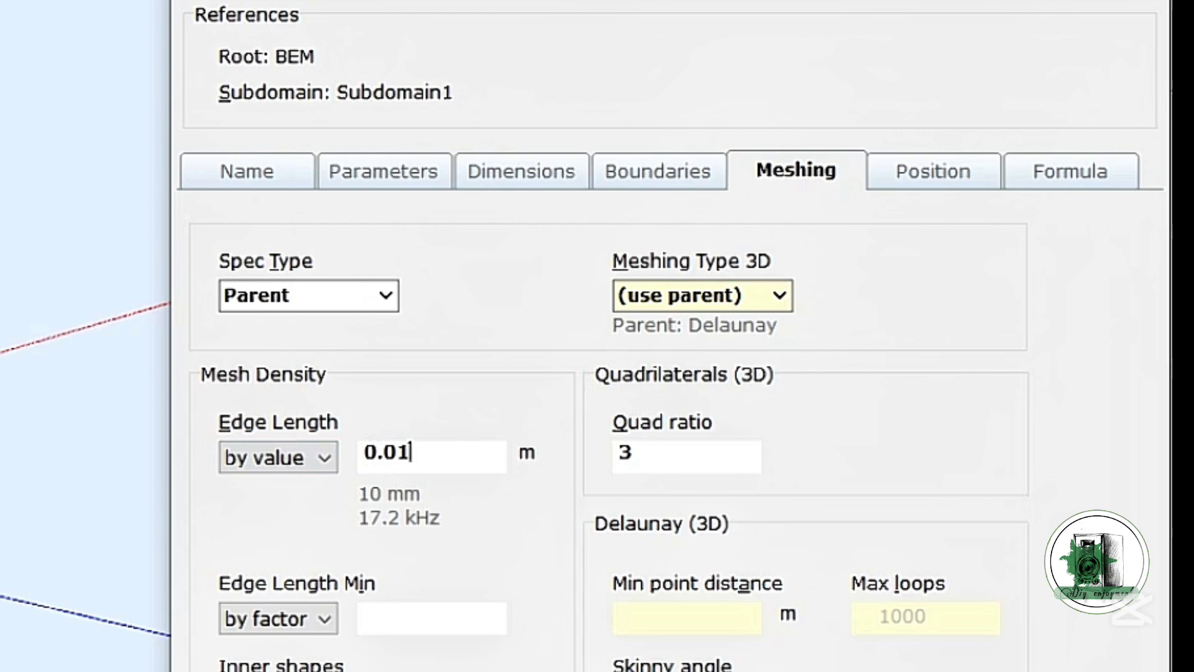
- Make the shell boundary Driven and apply the shell settings
{"action": "left_click", "coordinate": [637, 174]}
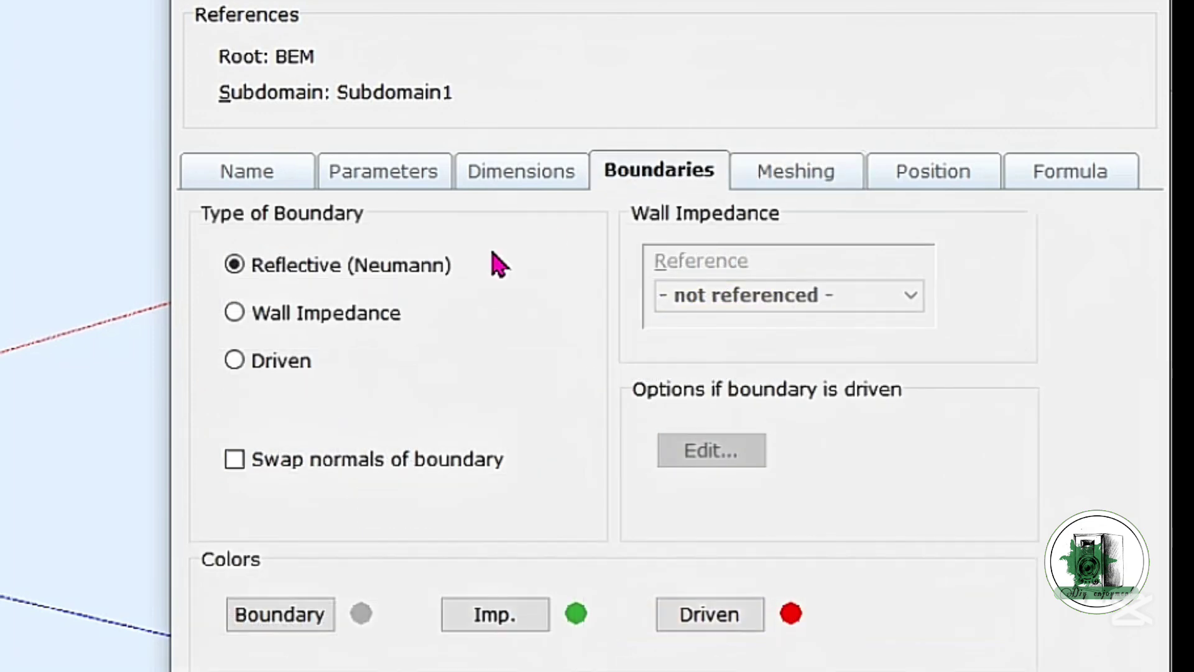
{"action": "left_click", "coordinate": [235, 367]}
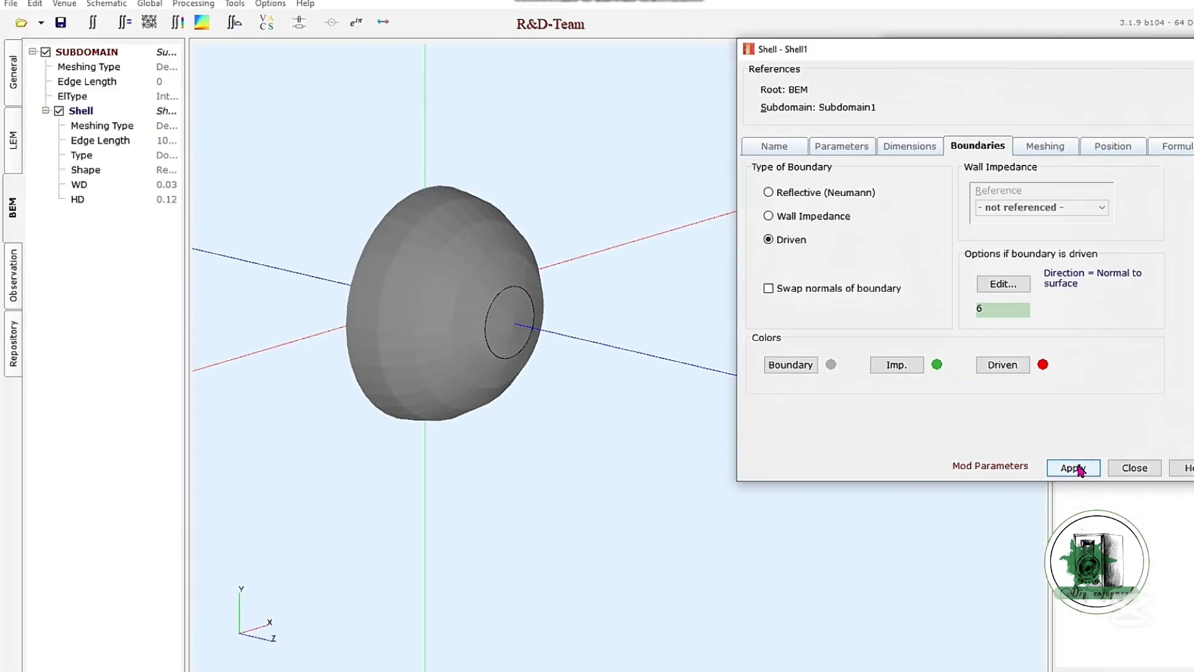
{"action": "left_click", "coordinate": [1080, 471]}
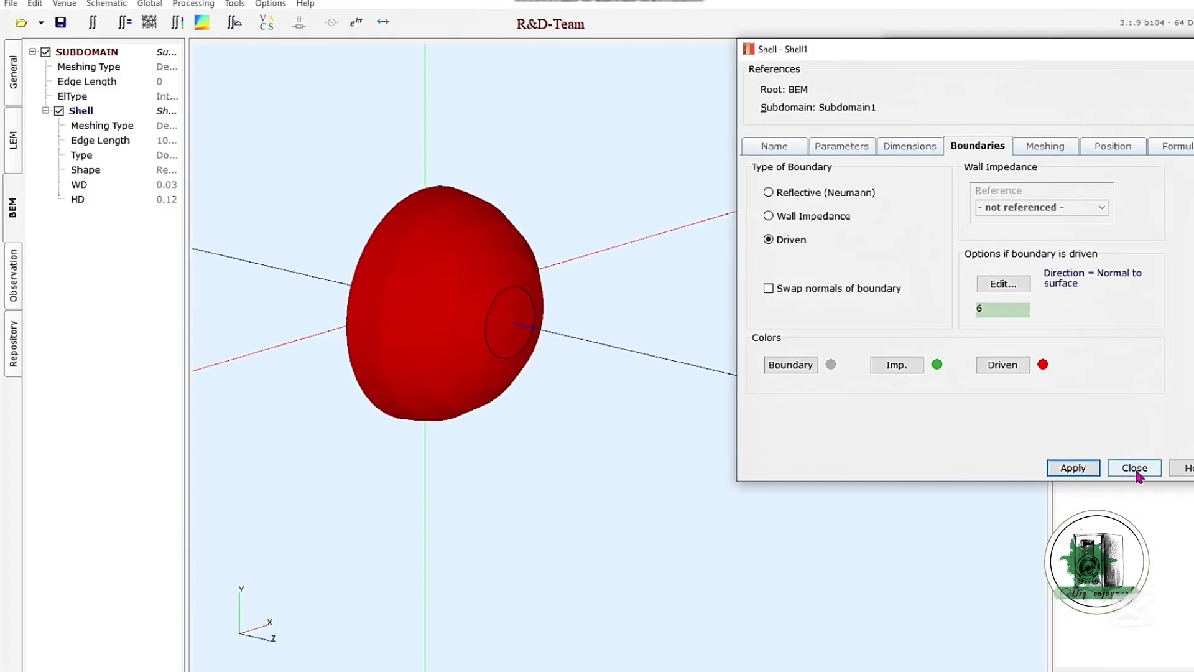
- Add a Baffle component from the prototypes to the model
{"action": "left_click", "coordinate": [1136, 470]}
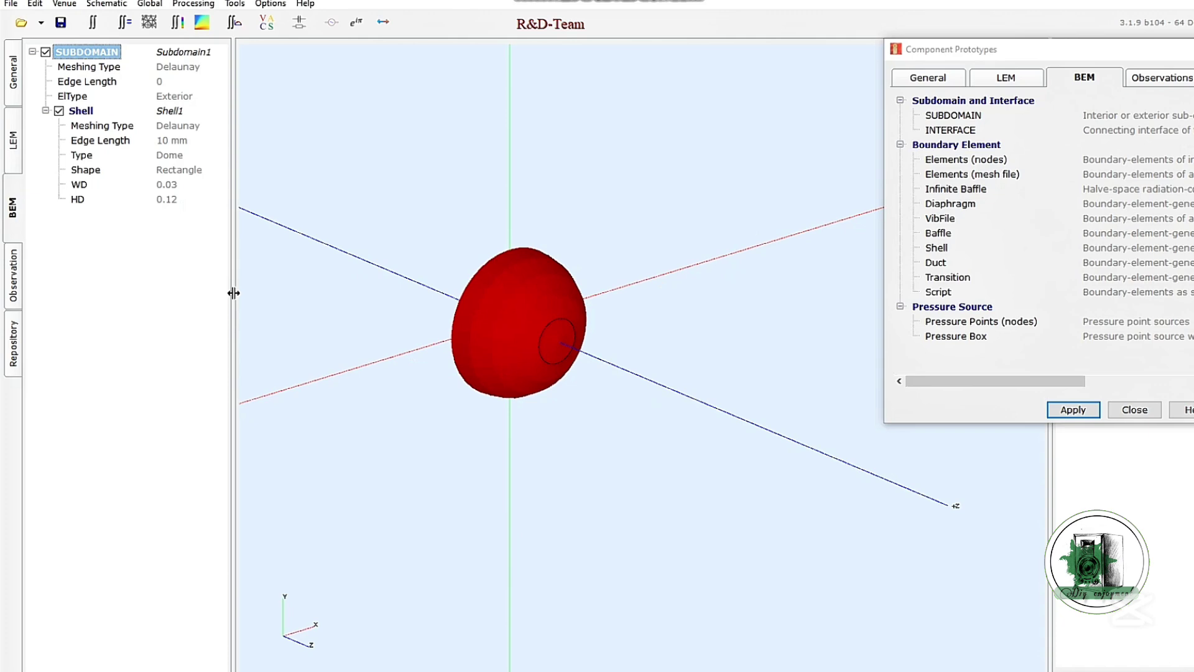
{"action": "left_click", "coordinate": [938, 234]}
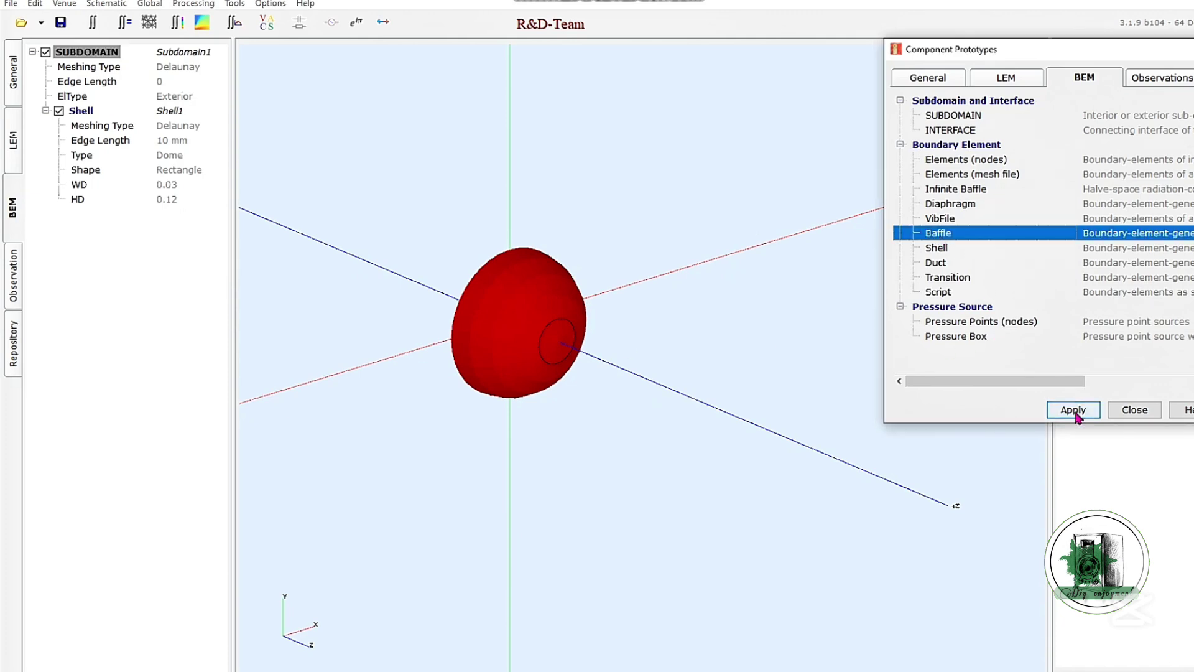
{"action": "left_click", "coordinate": [1073, 410]}
{"action": "left_click", "coordinate": [418, 152]}
- Face the baffle along z and size it 0.2 m wide by 0.3 m high
{"action": "left_click", "coordinate": [1068, 389]}
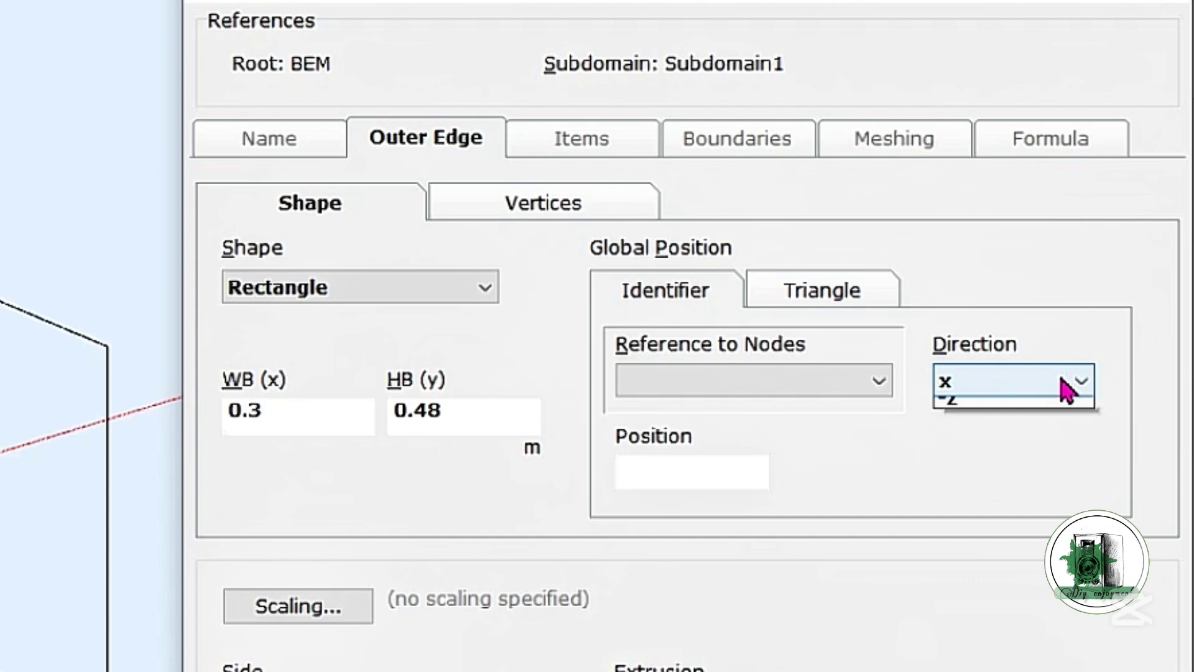
{"action": "left_click", "coordinate": [1042, 455]}
{"action": "key", "text": "Tab"}
{"action": "type", "text": "0.2"}
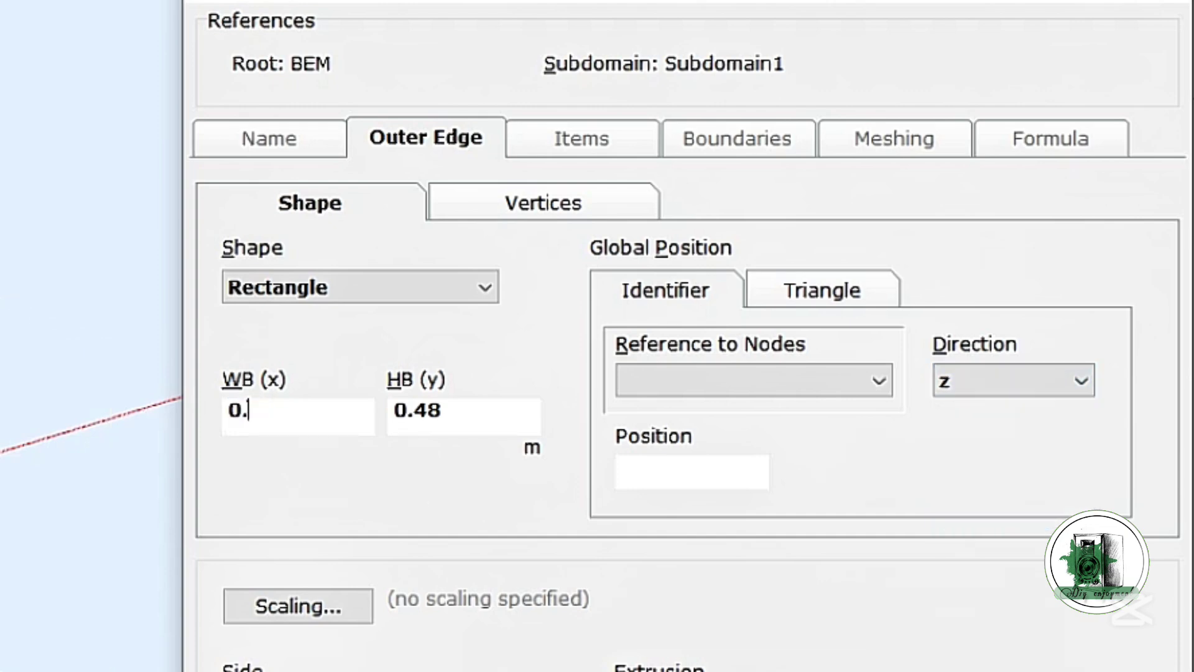
{"action": "double_click", "coordinate": [466, 410]}
{"action": "type", "text": "0.3"}
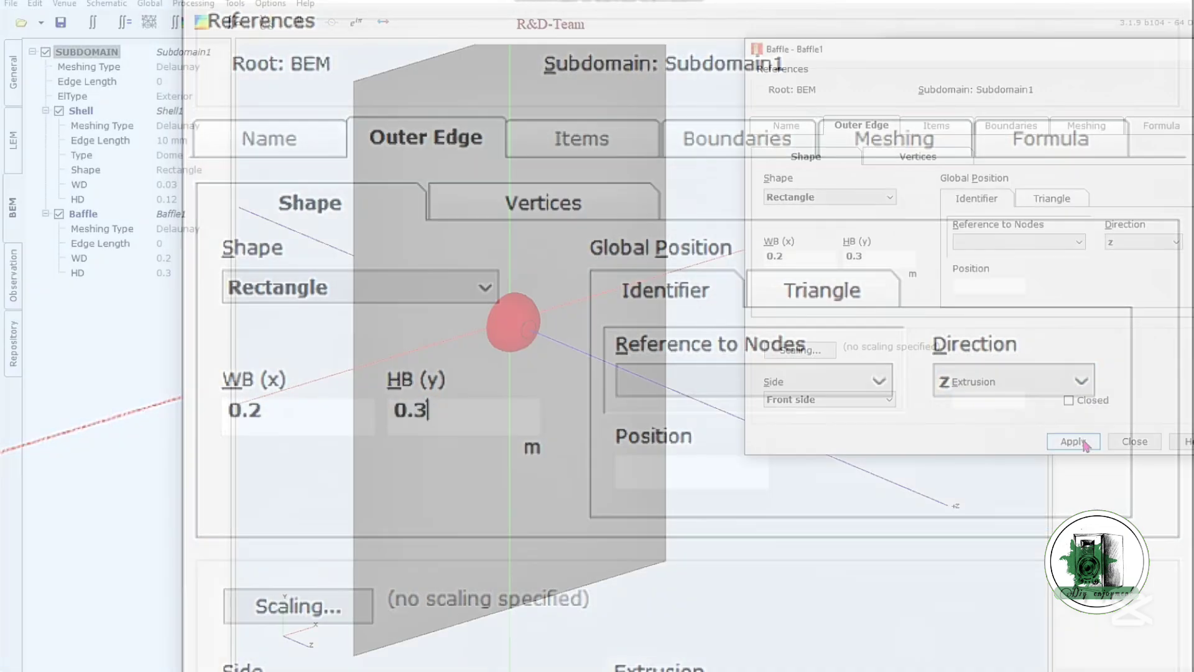
{"action": "left_click", "coordinate": [1074, 441]}
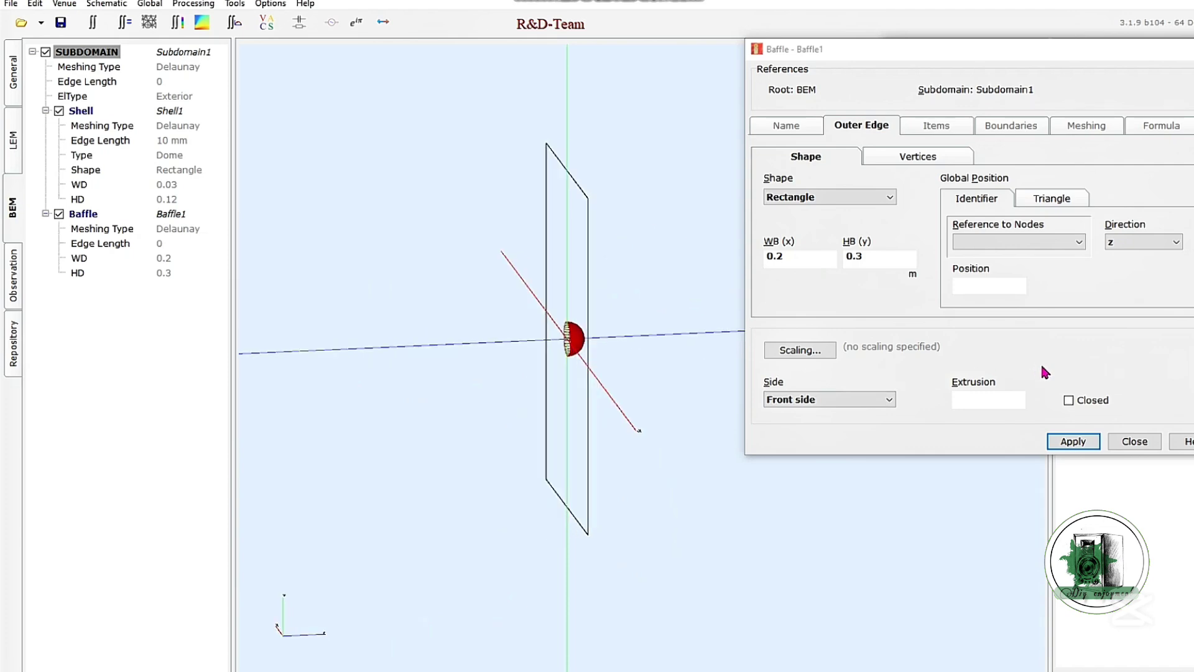
- Extrude the baffle by -0.14 m and close it into a box
{"action": "left_click", "coordinate": [988, 399]}
{"action": "type", "text": "-0.14"}
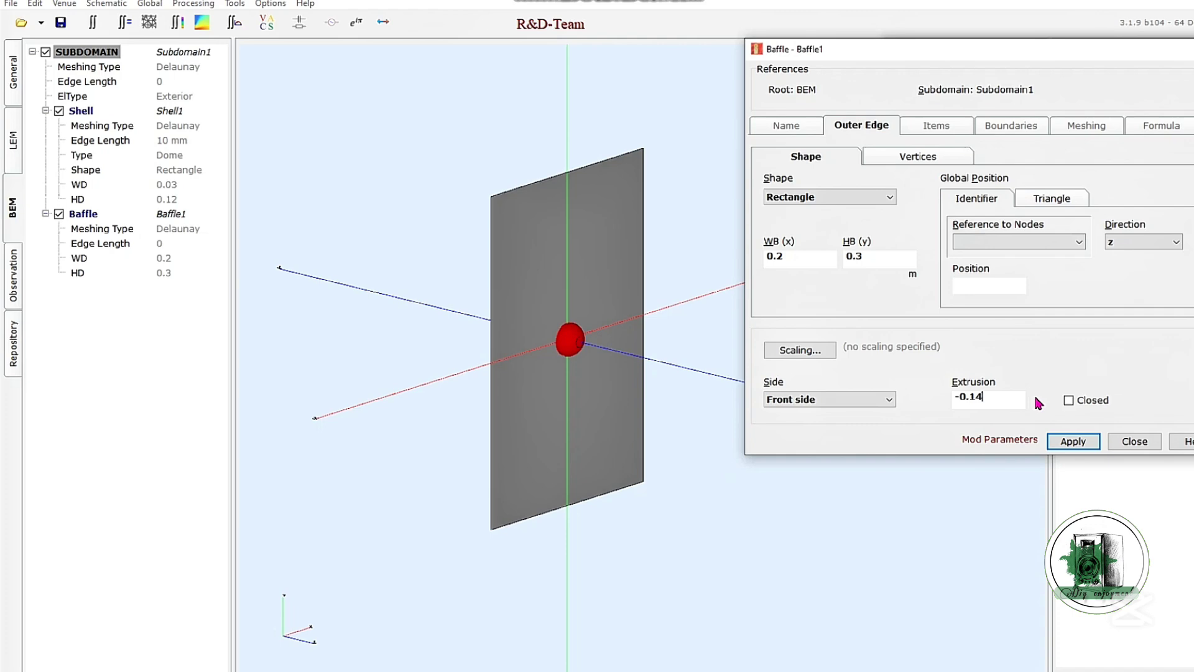
{"action": "left_click", "coordinate": [1073, 441]}
{"action": "left_click", "coordinate": [1069, 399]}
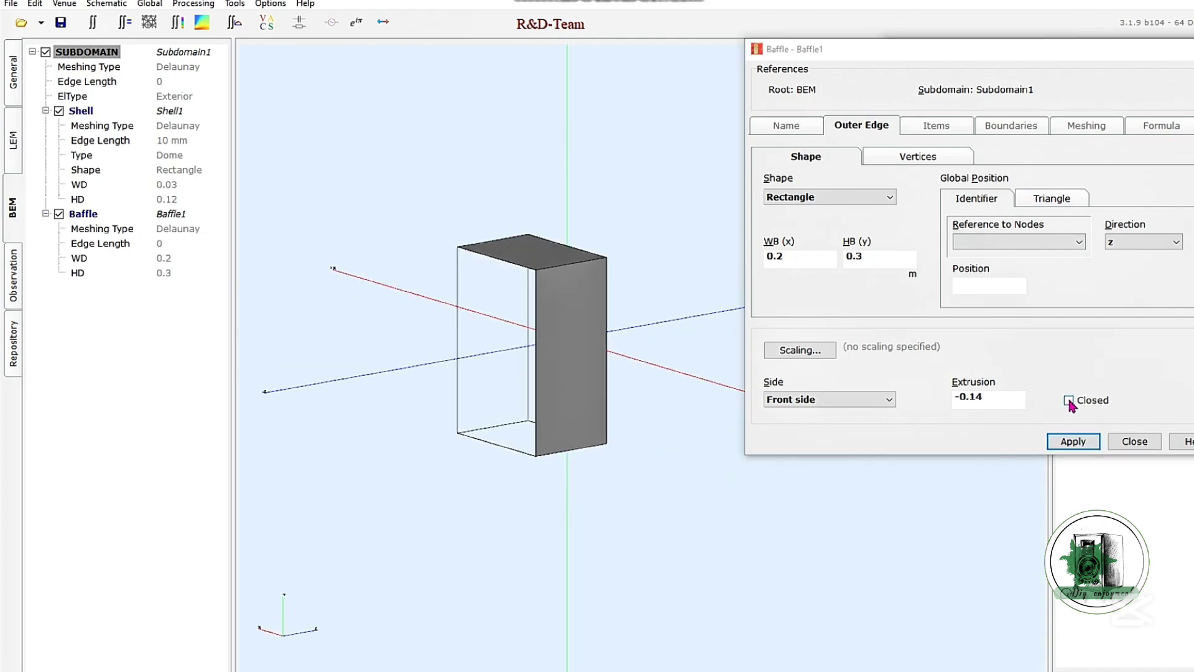
{"action": "left_click", "coordinate": [1073, 441]}
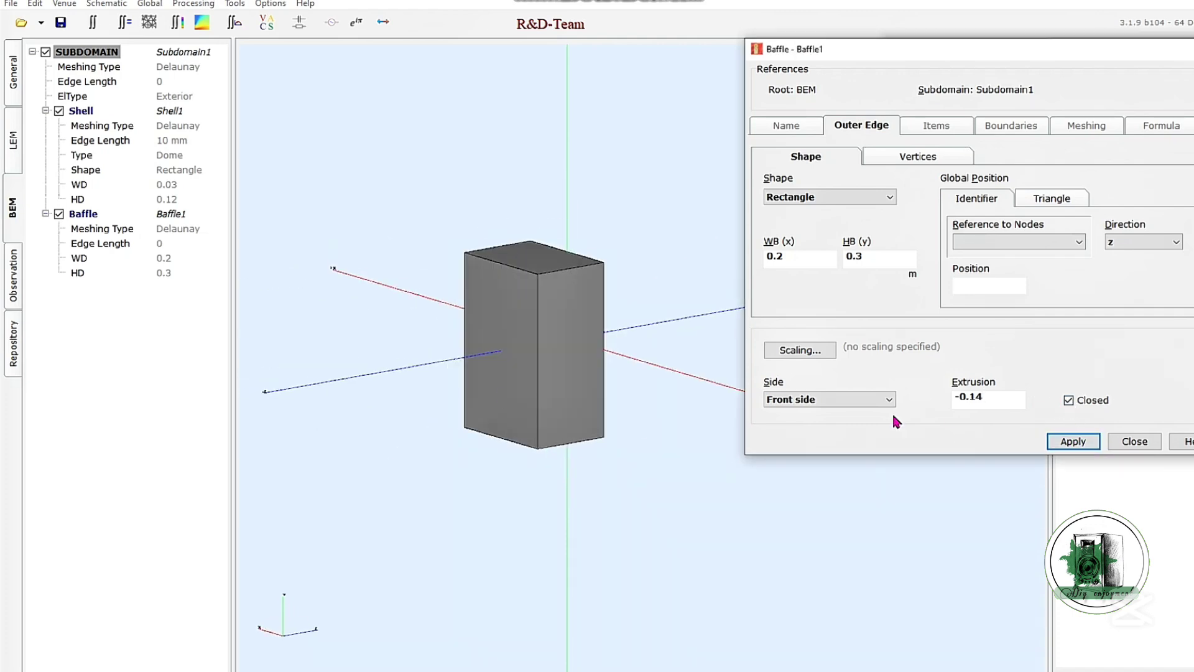
- Mount Shell1 as a baffle item centred at x 0, y 0, and apply
{"action": "left_click", "coordinate": [954, 129]}
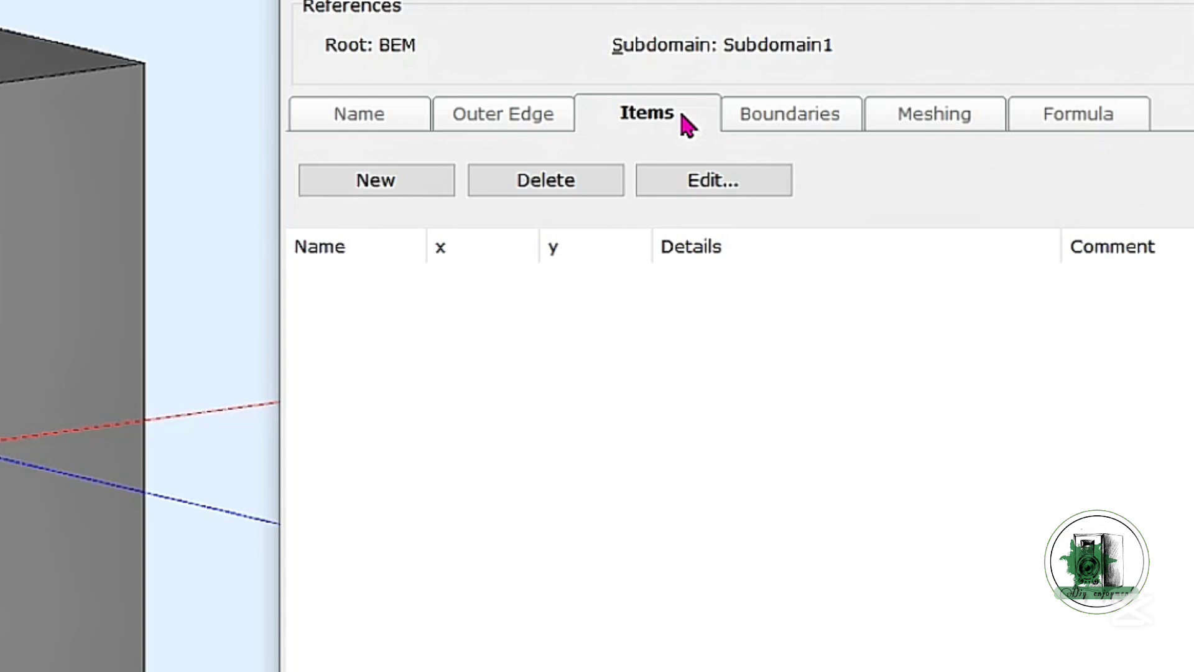
{"action": "left_click", "coordinate": [353, 189]}
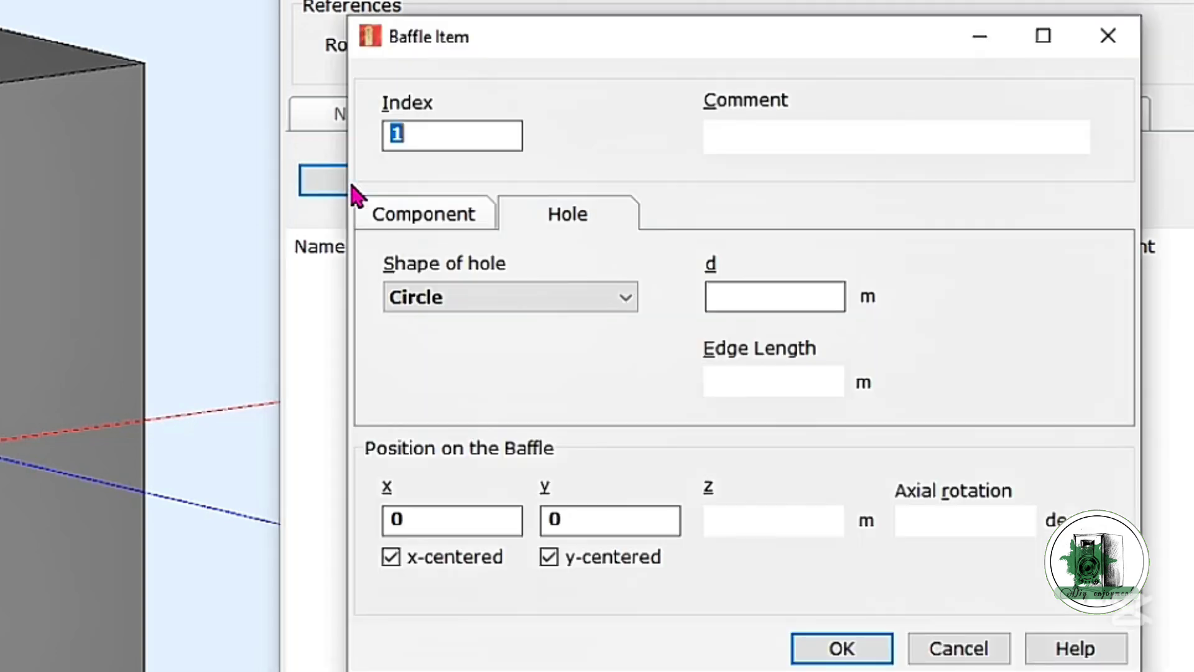
{"action": "left_click", "coordinate": [412, 216]}
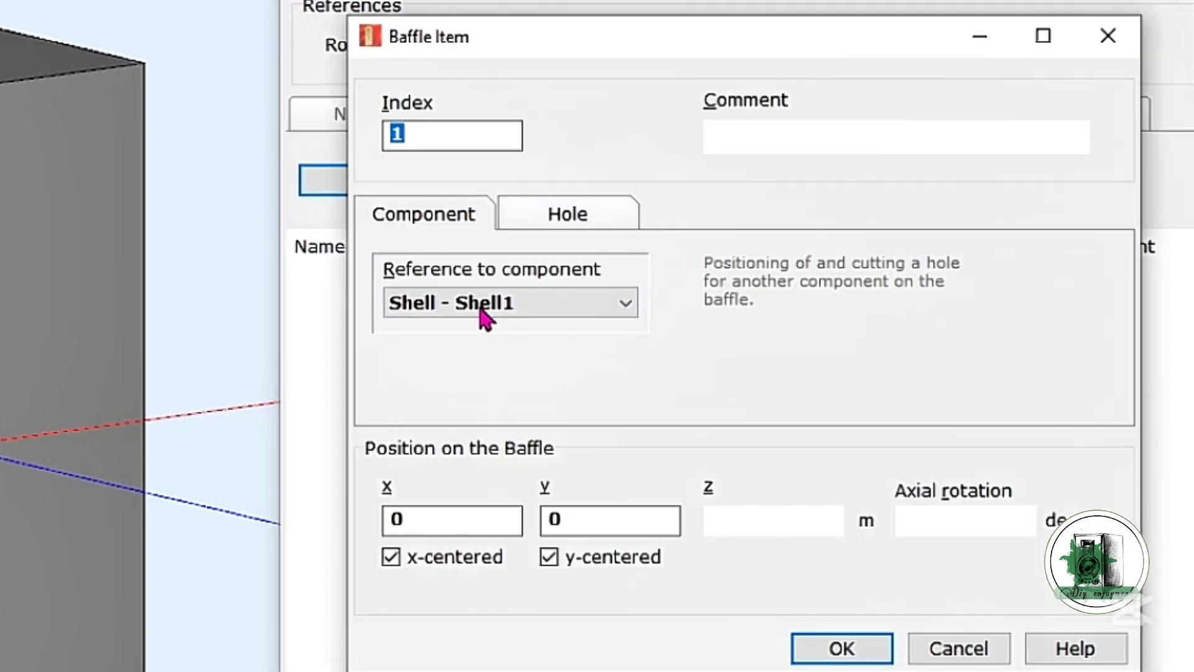
{"action": "left_click", "coordinate": [841, 649]}
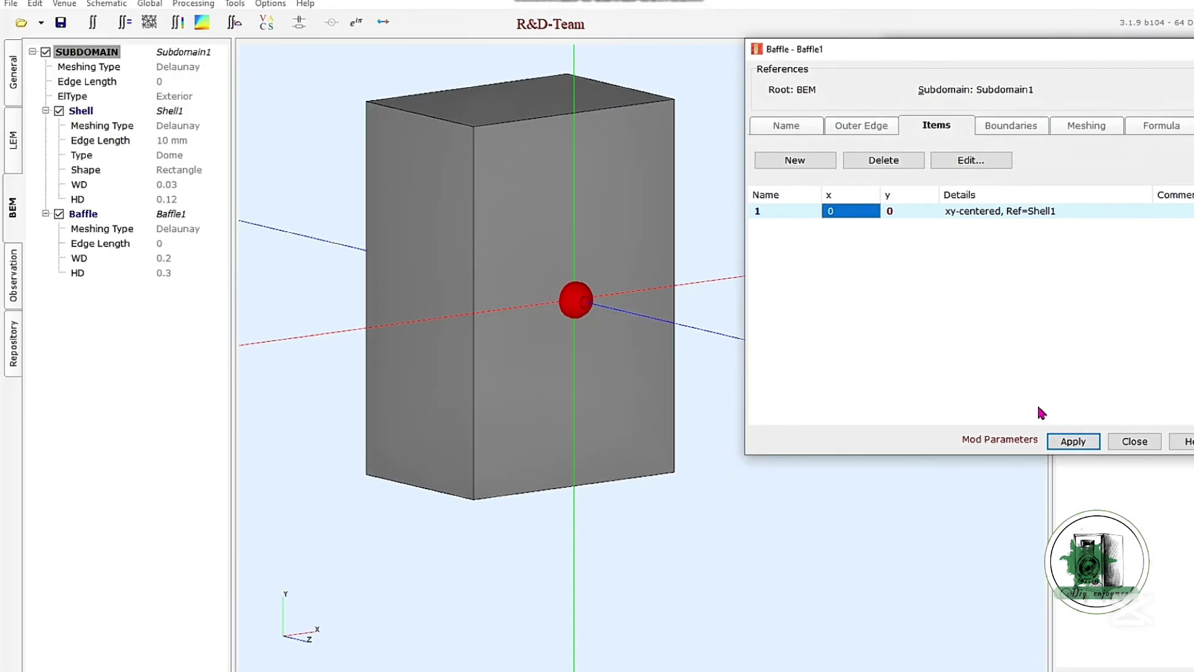
{"action": "left_click", "coordinate": [1073, 441]}
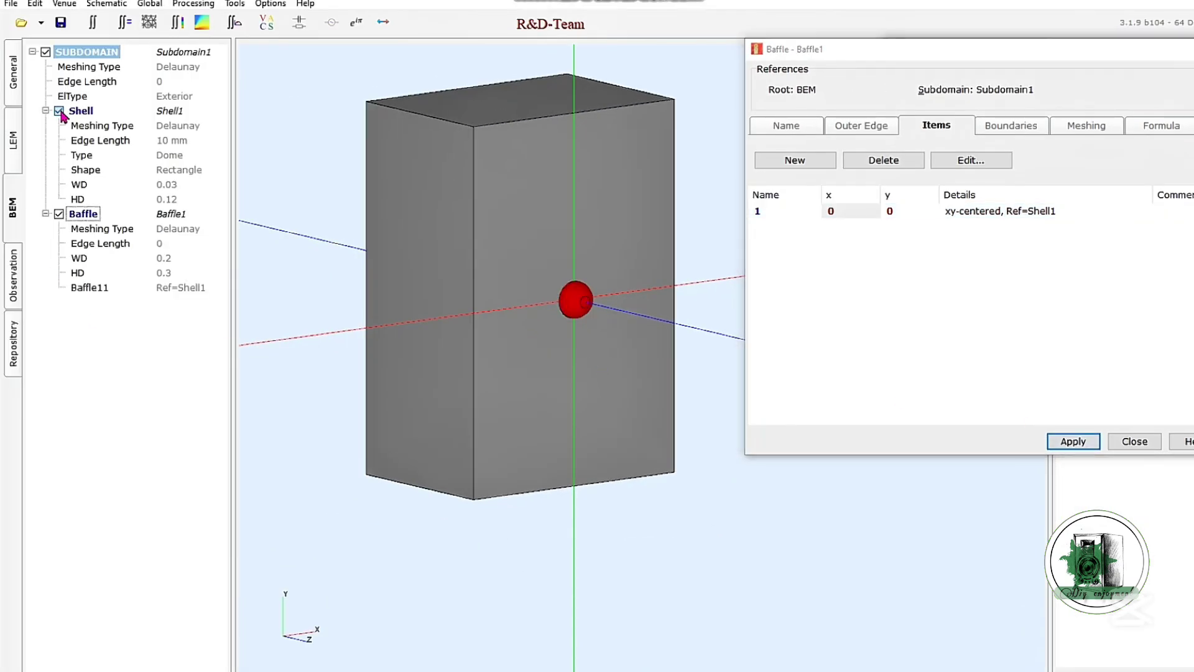
- Set the baffle's mesh edge length by value to 0.04 m and apply it
{"action": "left_click", "coordinate": [1087, 125]}
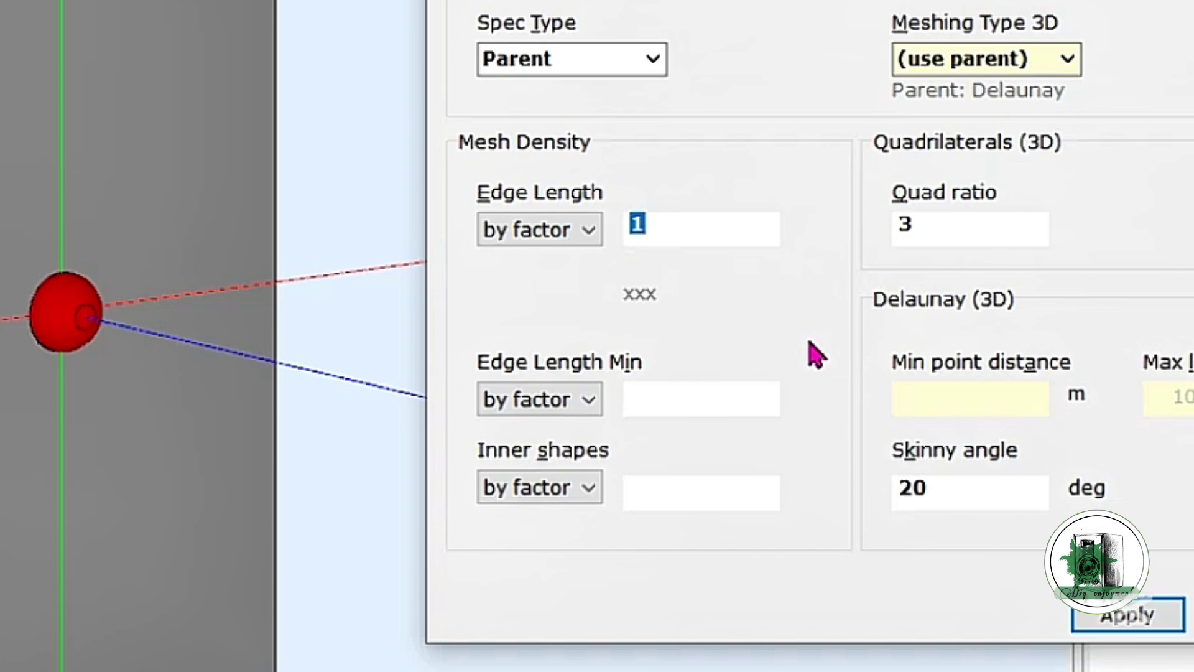
{"action": "type", "text": "0.0"}
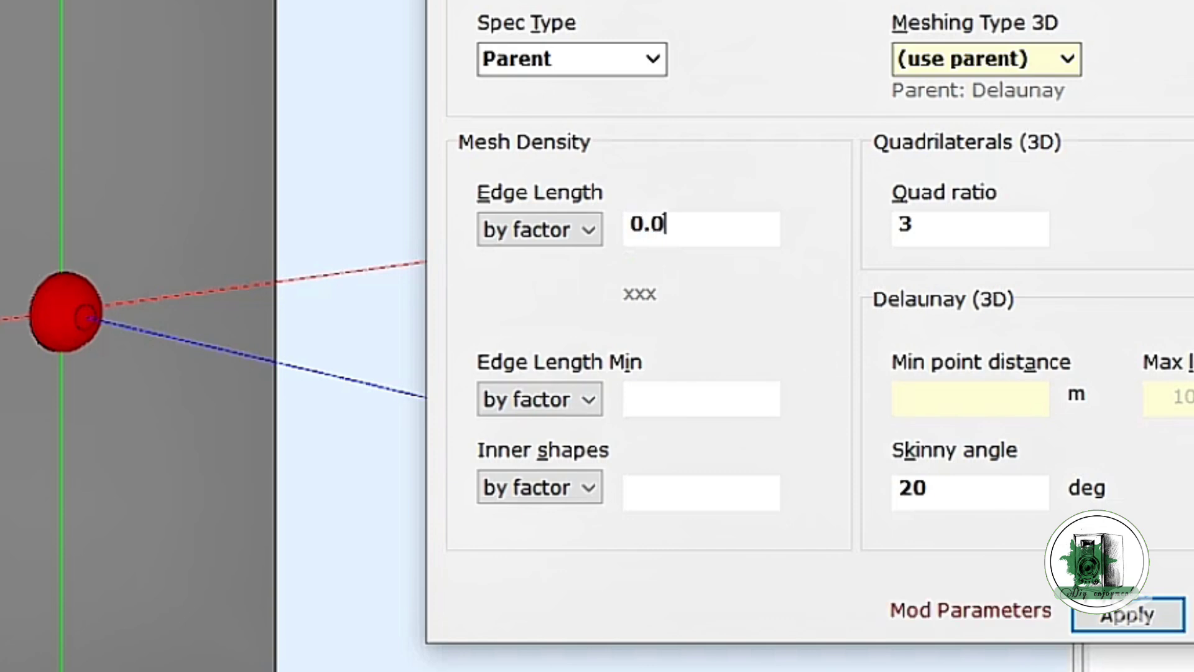
{"action": "type", "text": "4"}
{"action": "left_click", "coordinate": [573, 240]}
{"action": "left_click", "coordinate": [563, 258]}
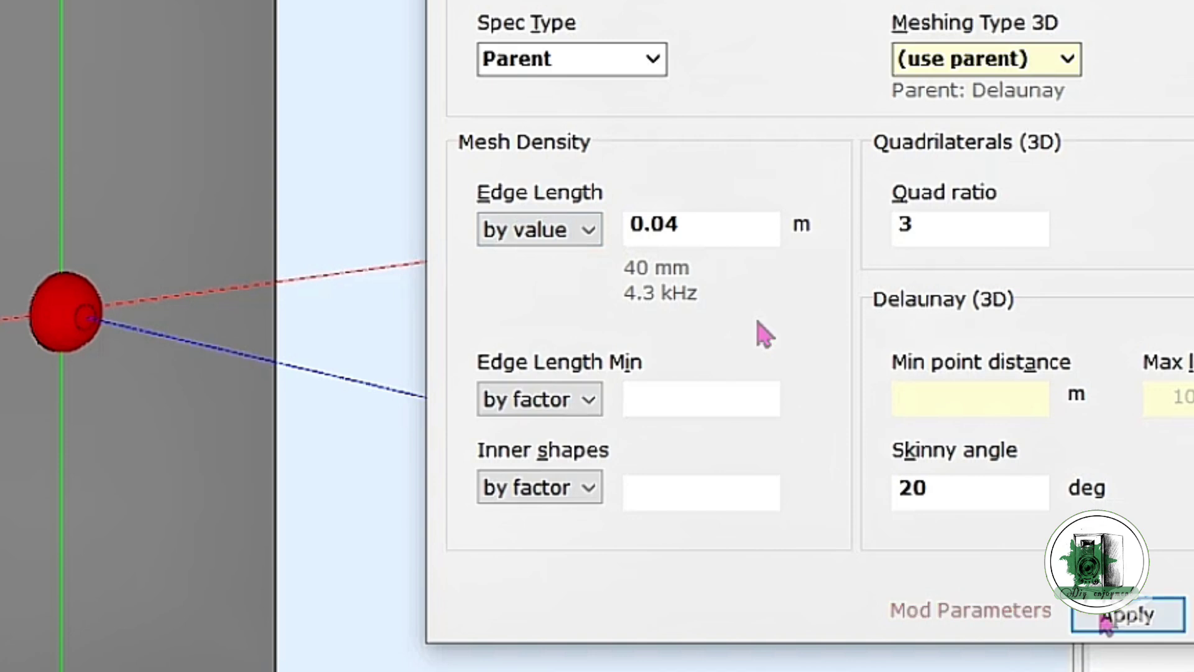
{"action": "left_click", "coordinate": [1106, 622]}
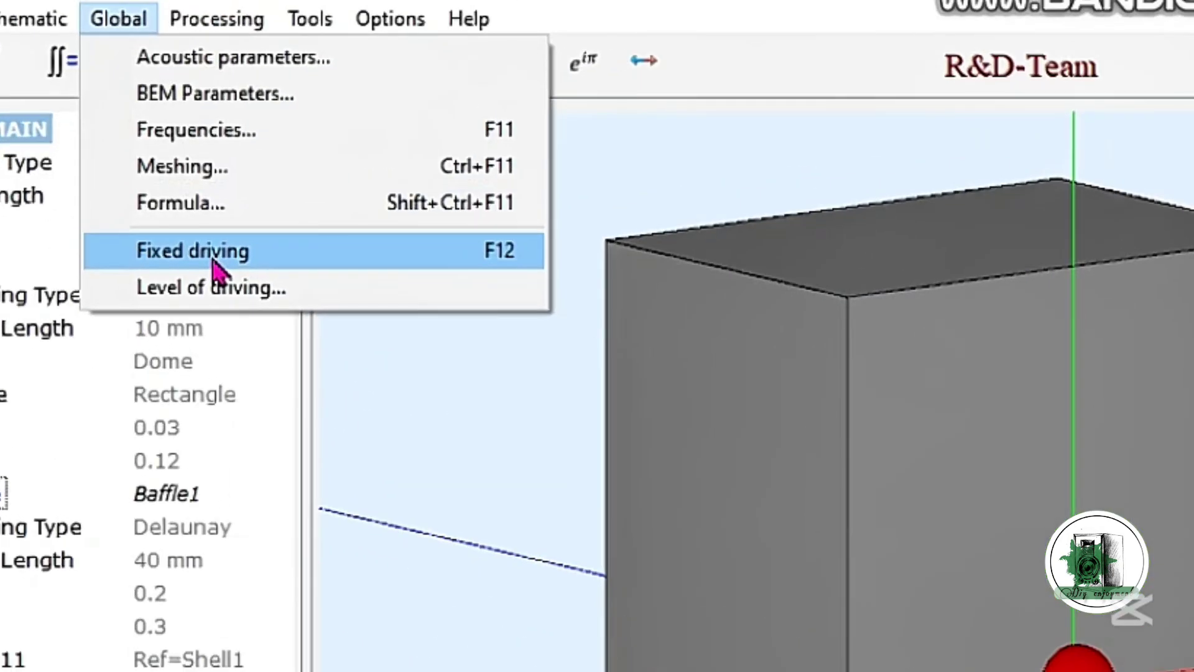
- Set the BEM parameters' symmetry to xy and confirm
{"action": "left_click", "coordinate": [214, 251]}
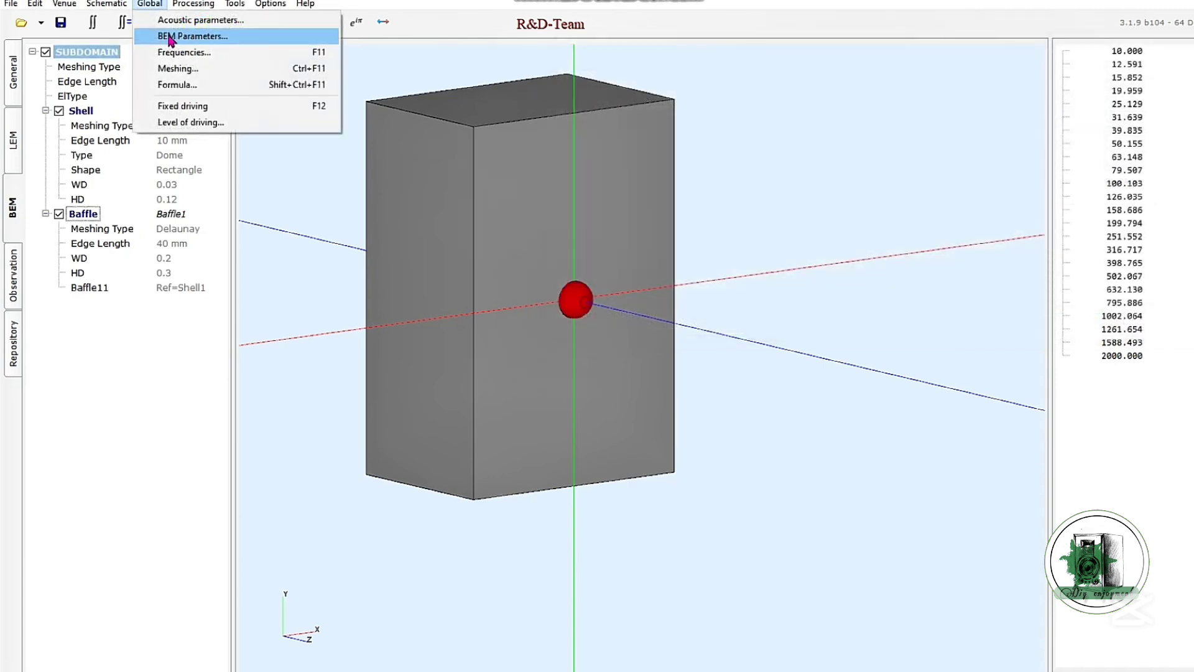
{"action": "left_click", "coordinate": [169, 40]}
{"action": "left_click", "coordinate": [951, 159]}
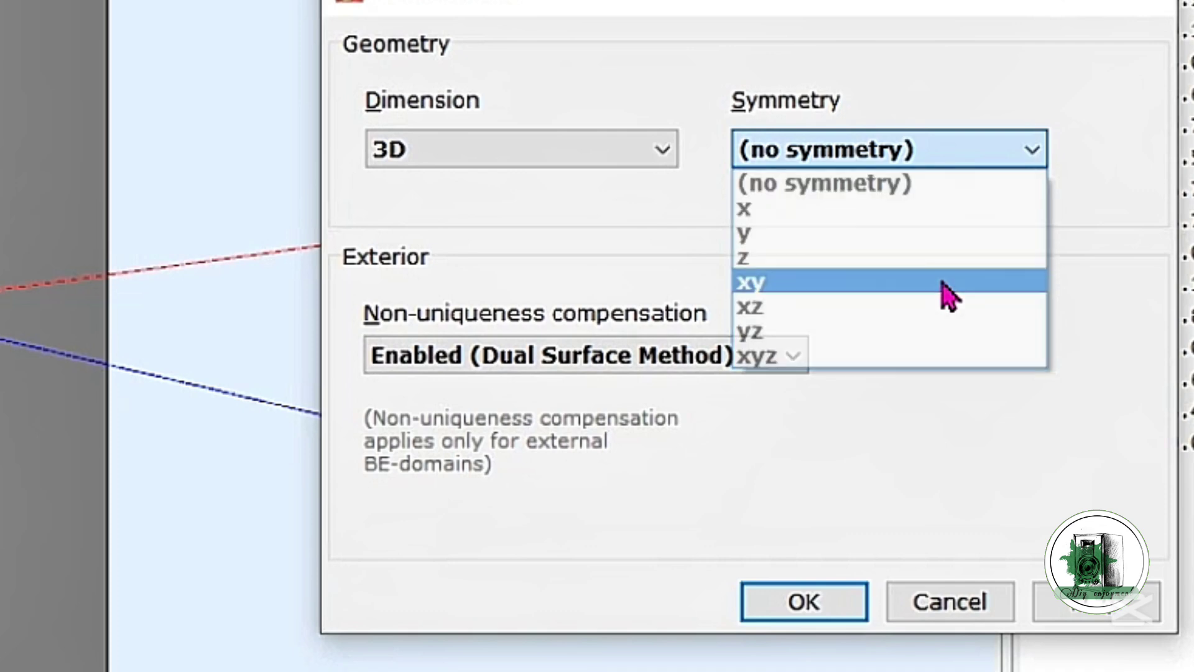
{"action": "left_click", "coordinate": [949, 296]}
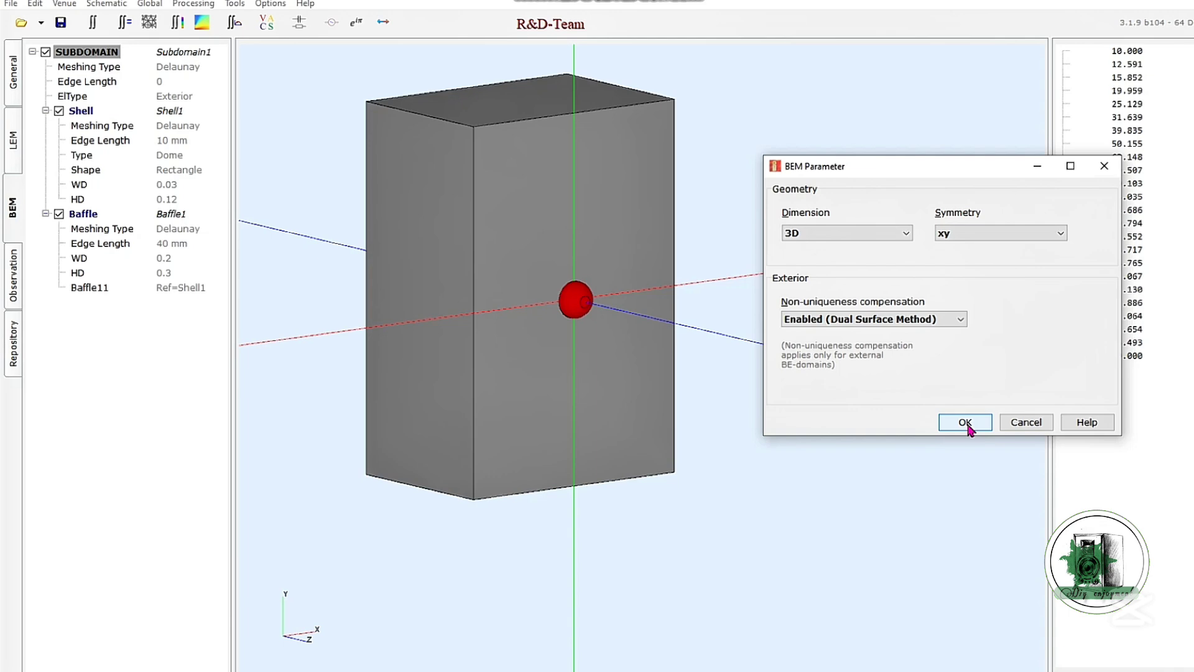
{"action": "left_click", "coordinate": [965, 422]}
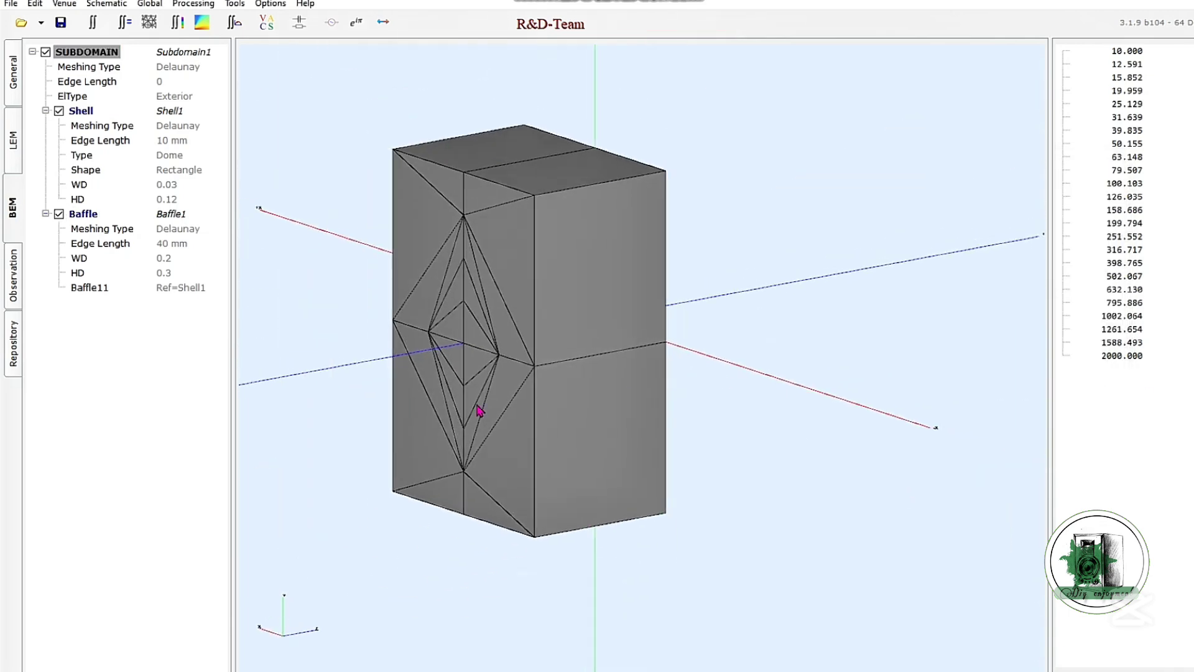
- Set the global frequency range to 1000–20000 Hz with 50 logarithmic points
{"action": "left_click", "coordinate": [149, 4]}
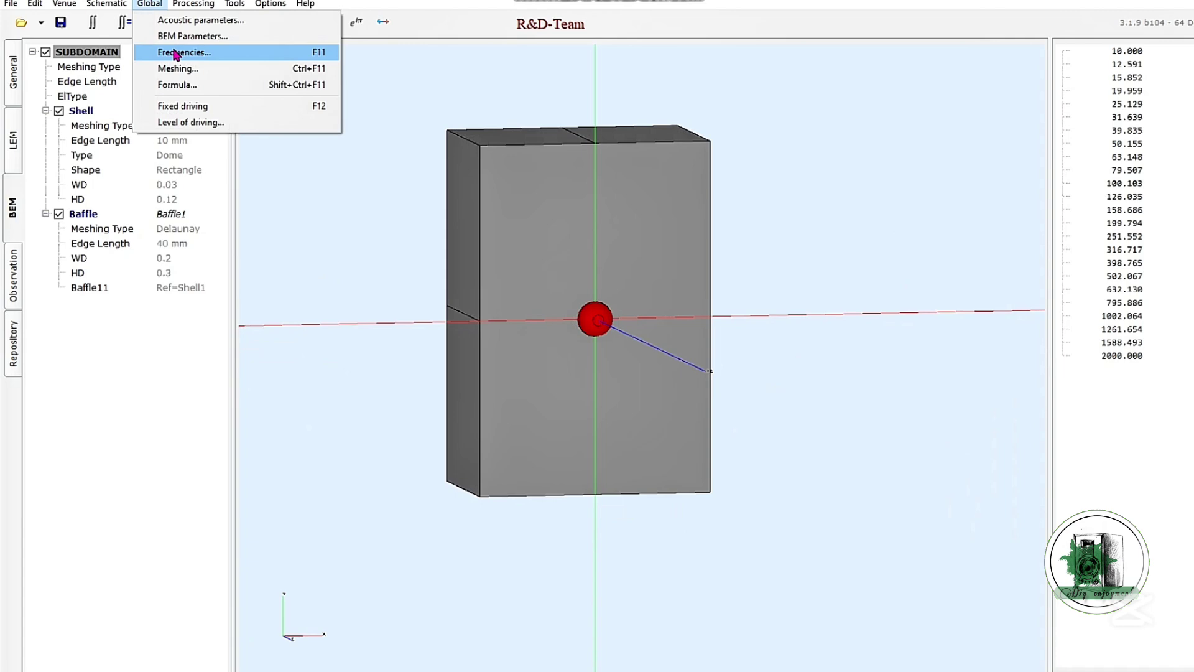
{"action": "left_click", "coordinate": [176, 53]}
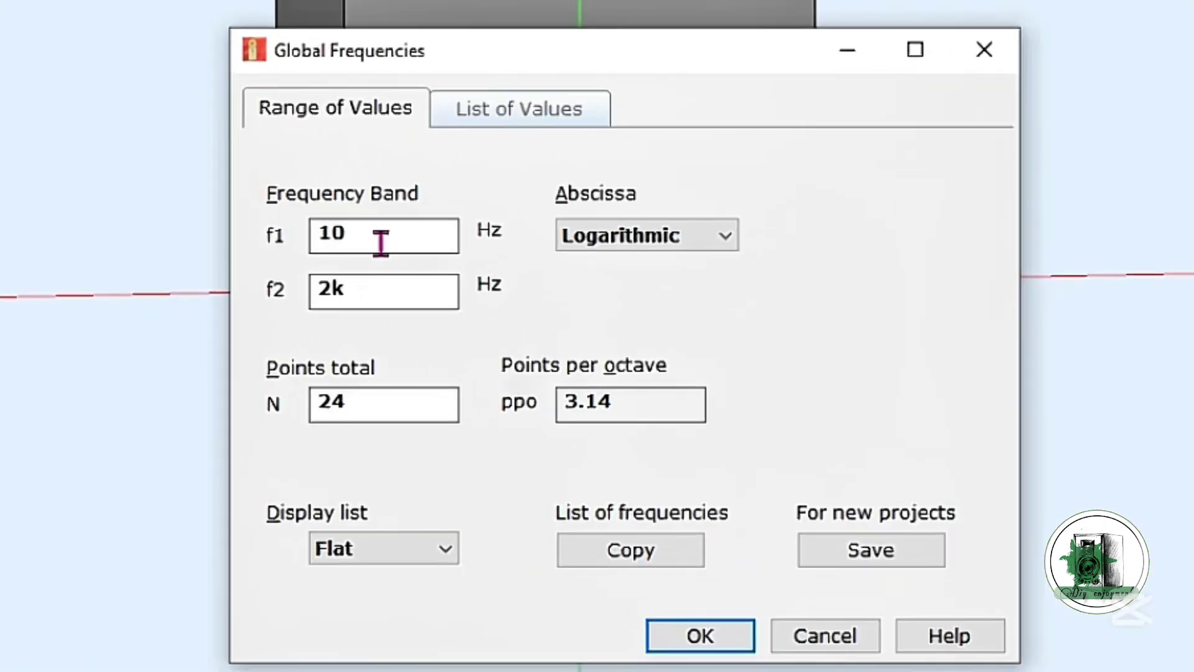
{"action": "double_click", "coordinate": [498, 295]}
{"action": "type", "text": "1000"}
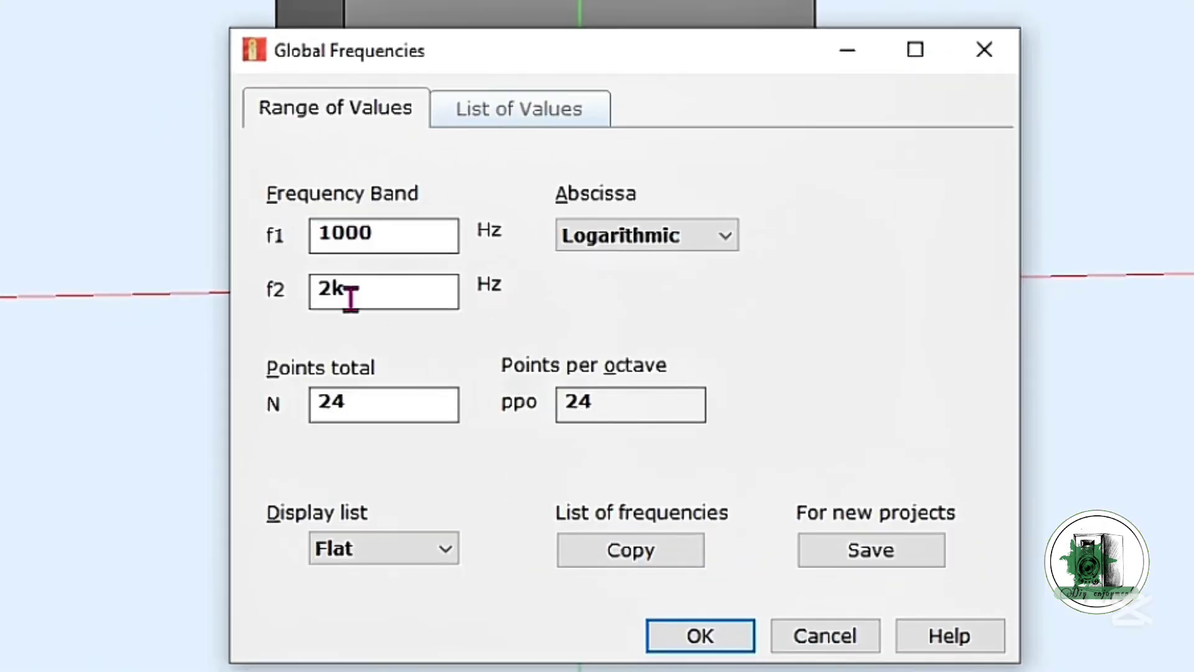
{"action": "double_click", "coordinate": [348, 292]}
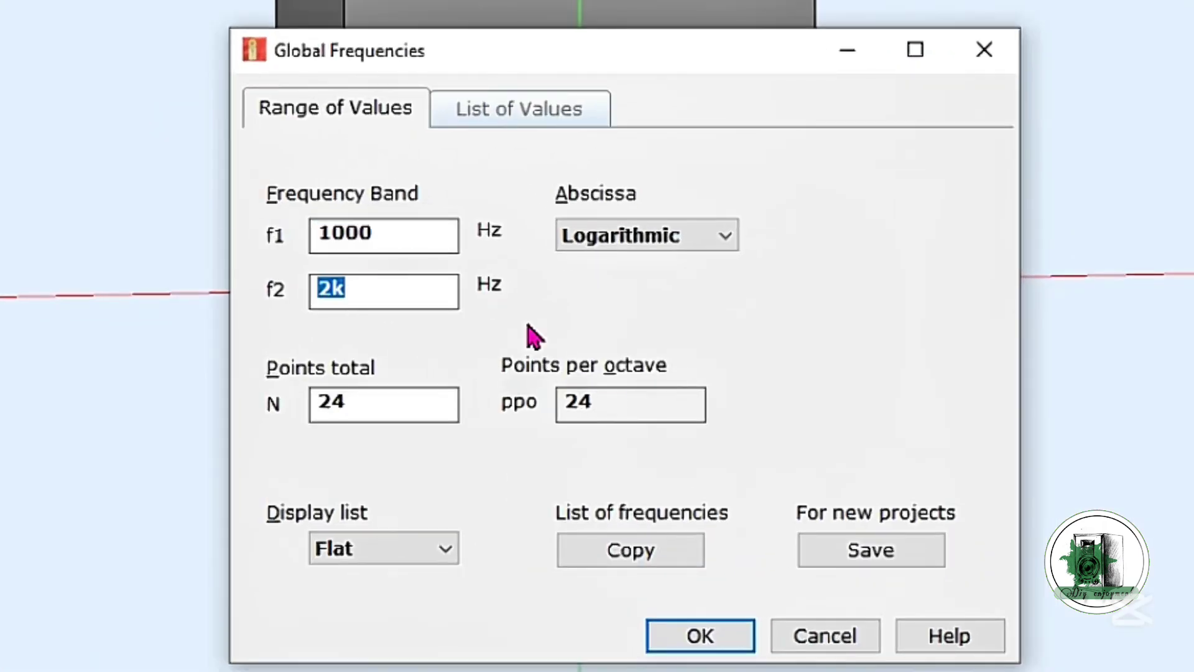
{"action": "type", "text": "20000"}
{"action": "double_click", "coordinate": [376, 398]}
{"action": "type", "text": "50"}
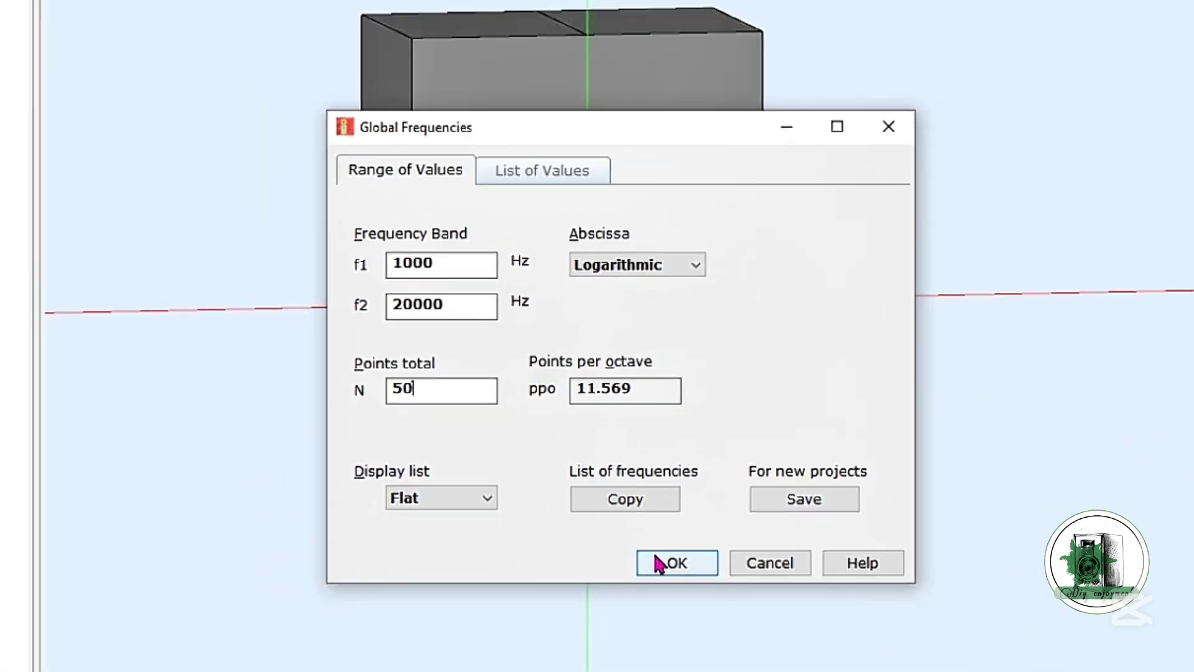
{"action": "left_click", "coordinate": [675, 635]}
{"action": "left_click", "coordinate": [19, 280]}
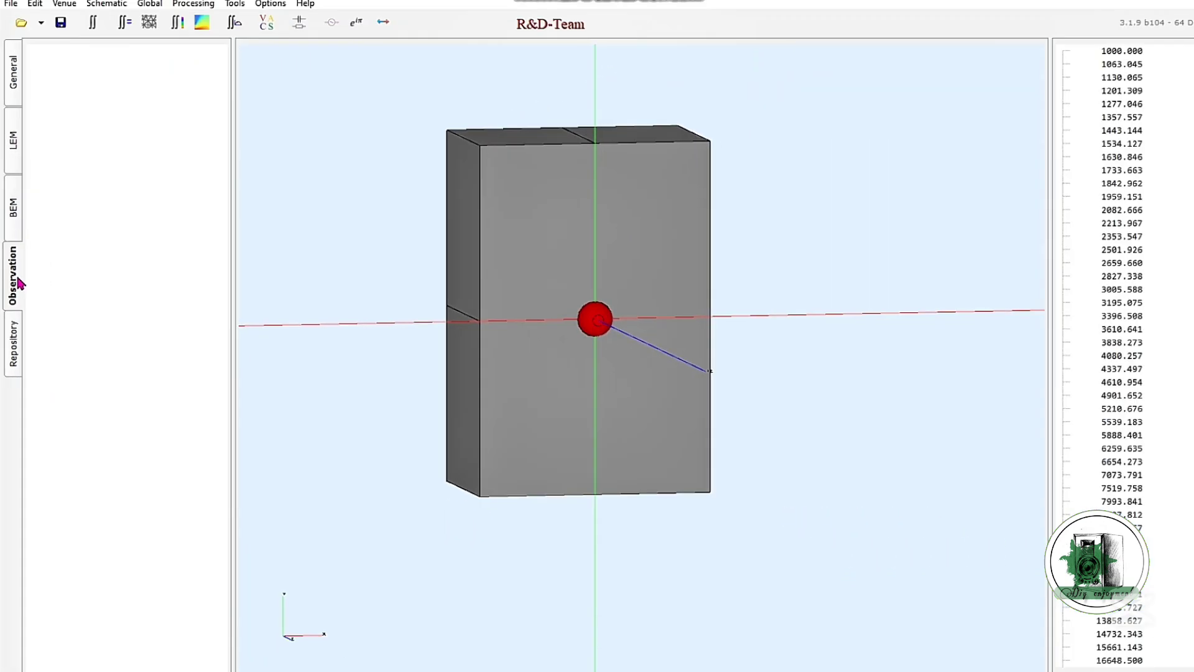
- Add a Radiation Polar observation to the model
{"action": "double_click", "coordinate": [129, 266]}
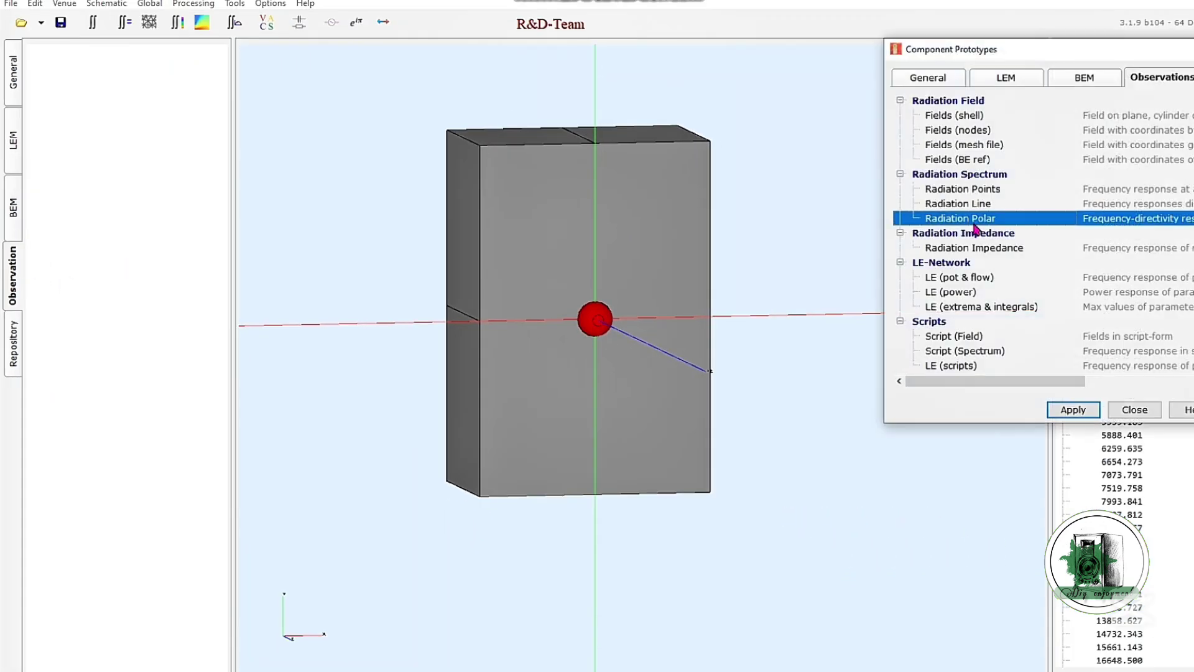
{"action": "left_click", "coordinate": [1093, 409]}
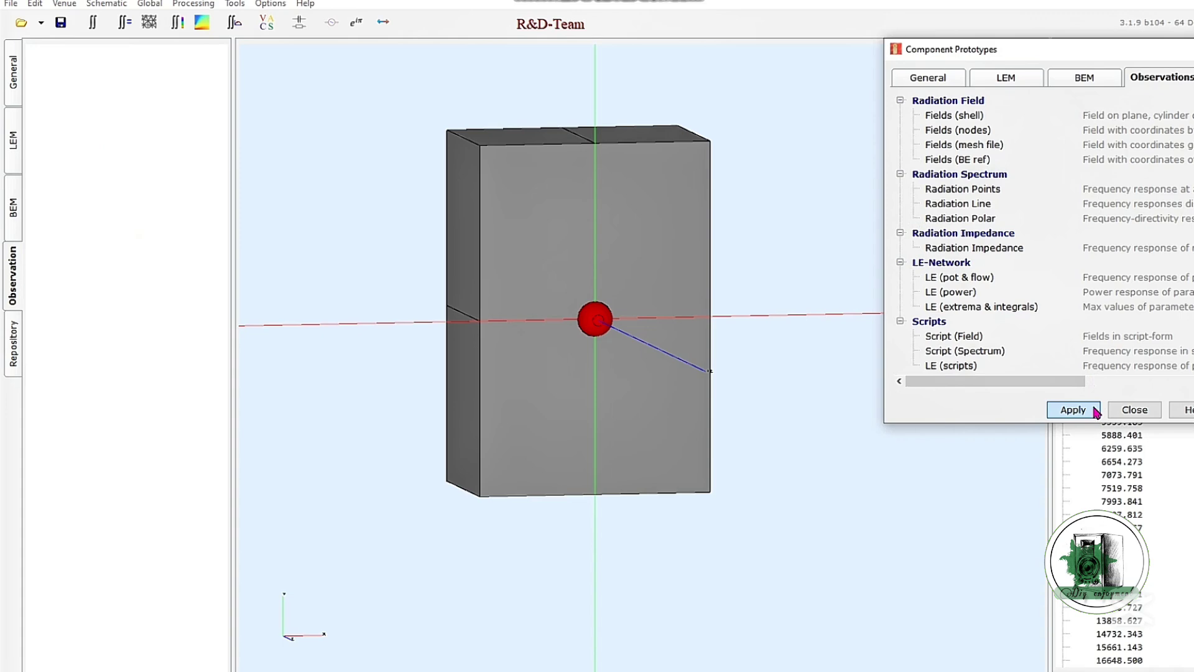
{"action": "mouse_move", "coordinate": [559, 319]}
{"action": "left_mouse_down"}
{"action": "mouse_move", "coordinate": [686, 386]}
{"action": "mouse_move", "coordinate": [695, 425]}
{"action": "mouse_move", "coordinate": [695, 271]}
{"action": "mouse_move", "coordinate": [688, 283]}
{"action": "mouse_move", "coordinate": [725, 281]}
{"action": "left_mouse_up"}
{"action": "left_click_drag", "start_coordinate": [715, 273], "coordinate": [666, 371]}
{"action": "left_click_drag", "start_coordinate": [595, 394], "coordinate": [561, 403]}
{"action": "left_click_drag", "start_coordinate": [559, 404], "coordinate": [535, 412]}
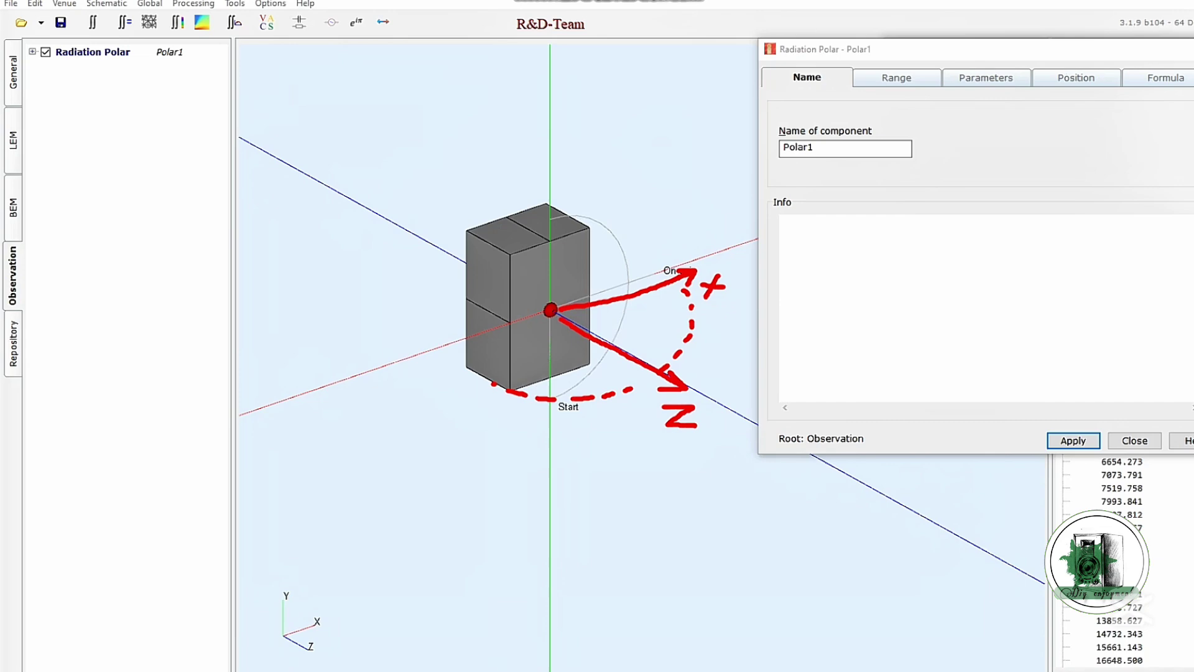
- Set the polar observation to -180..180 degrees with 50 points and apply
{"action": "left_click", "coordinate": [1098, 76]}
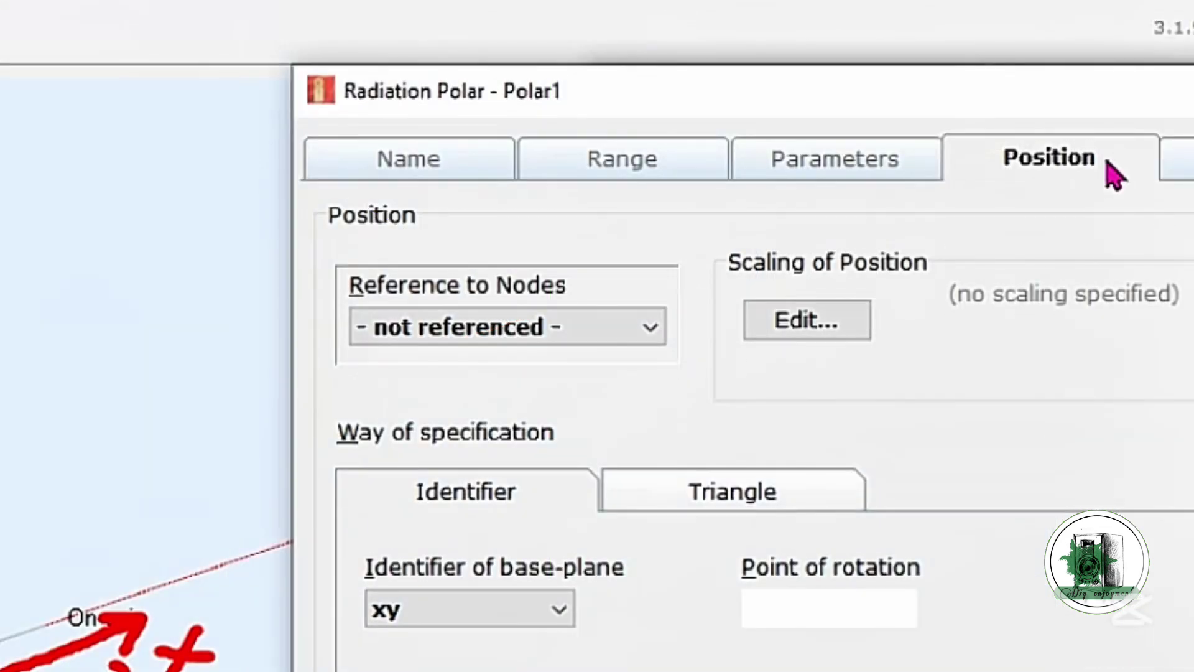
{"action": "left_click", "coordinate": [516, 608]}
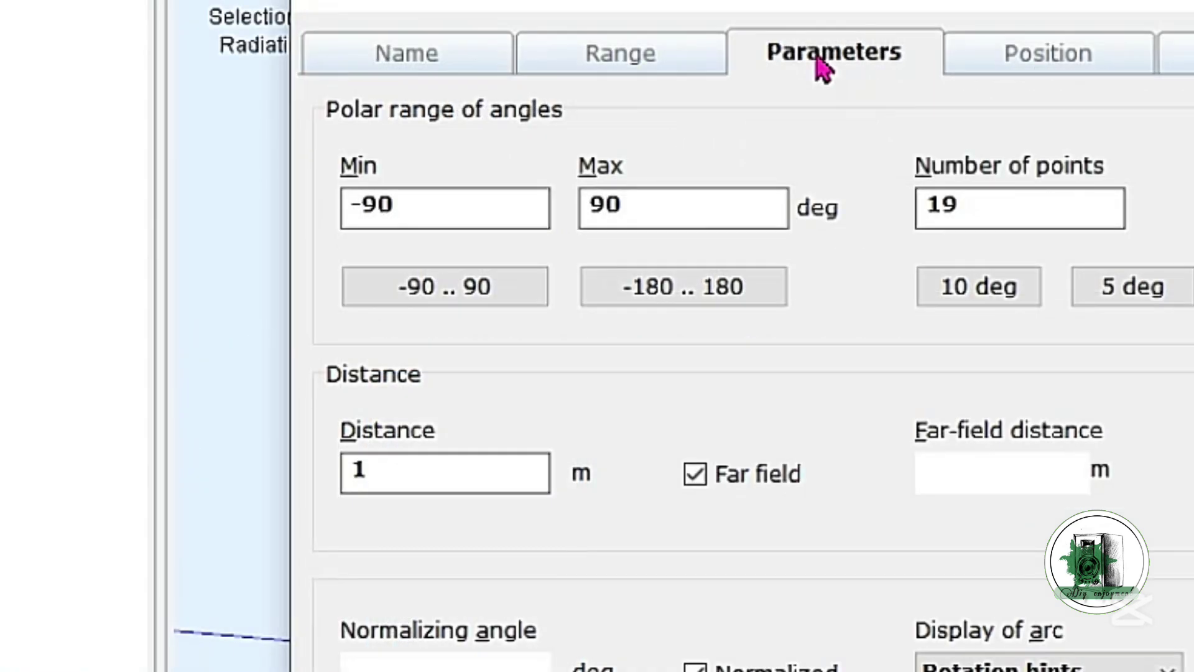
{"action": "left_click", "coordinate": [712, 288]}
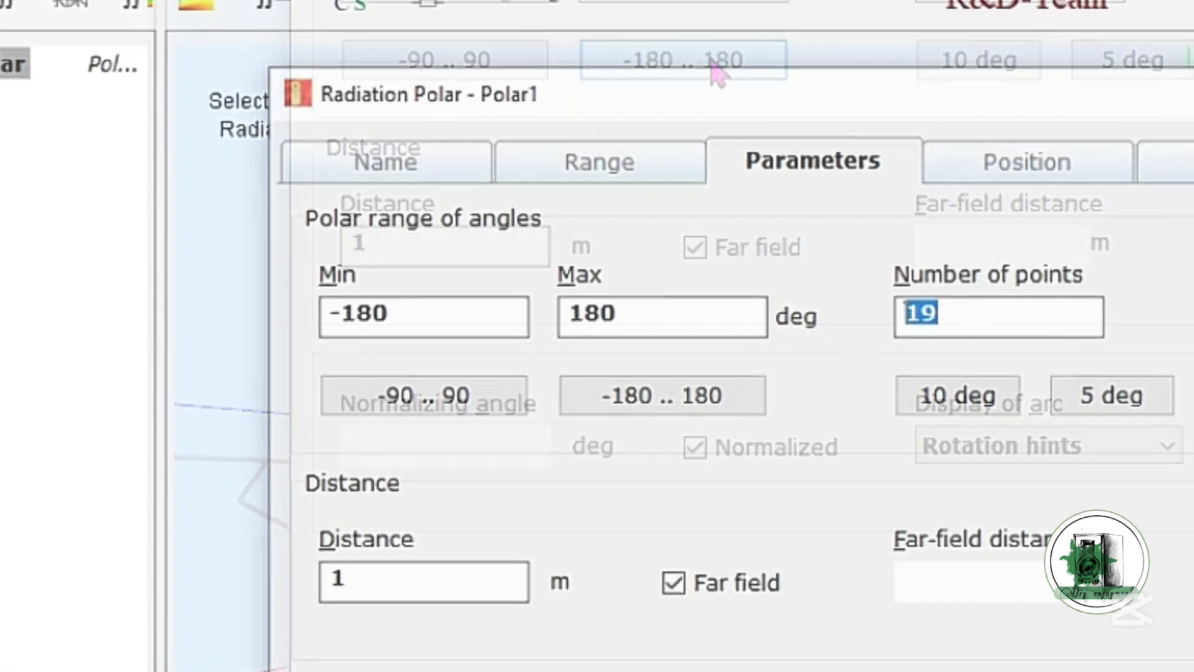
{"action": "type", "text": "50"}
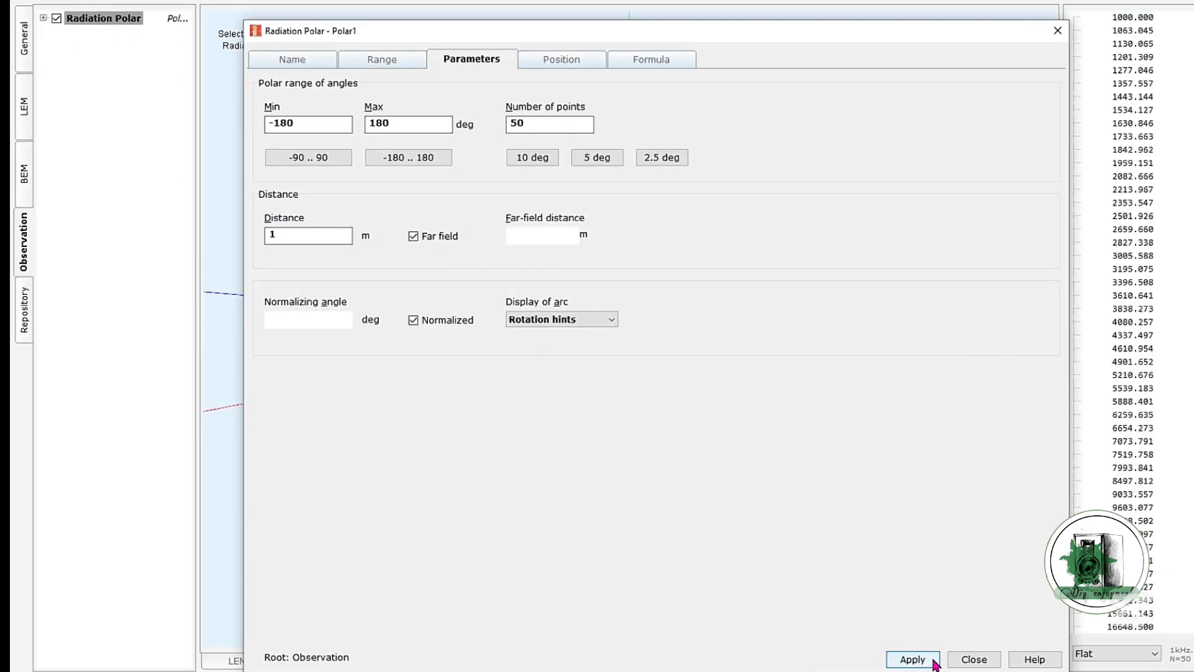
{"action": "left_click", "coordinate": [934, 663]}
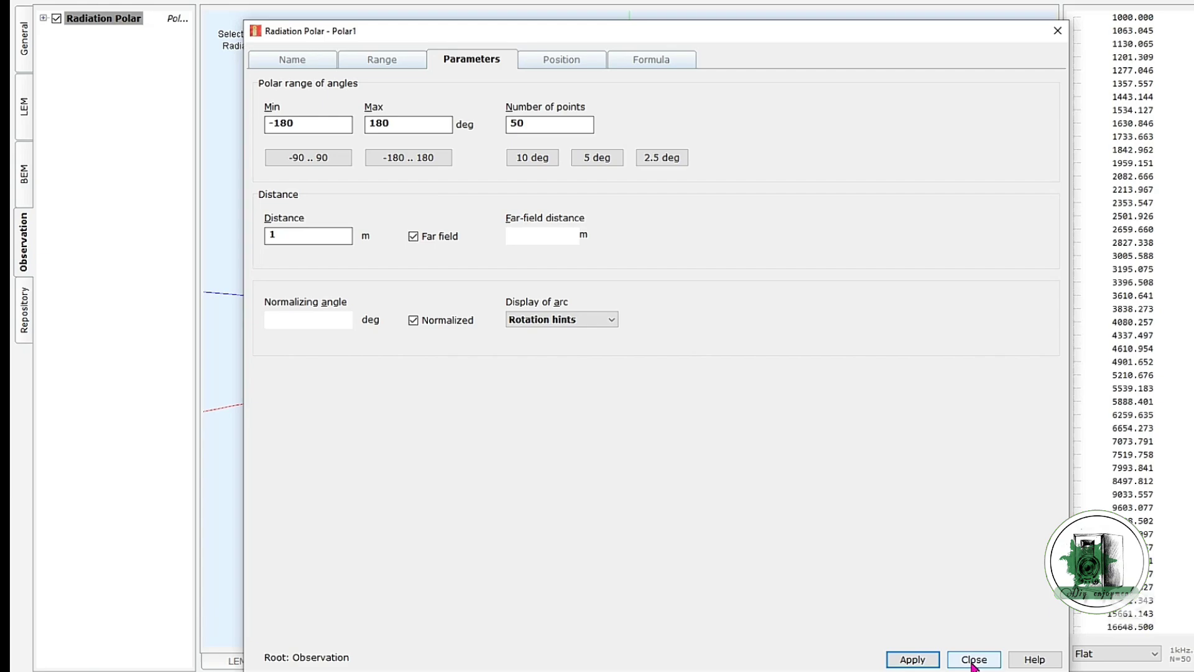
- Run the simulations and view the dome's polar directivity results
{"action": "left_click", "coordinate": [974, 660]}
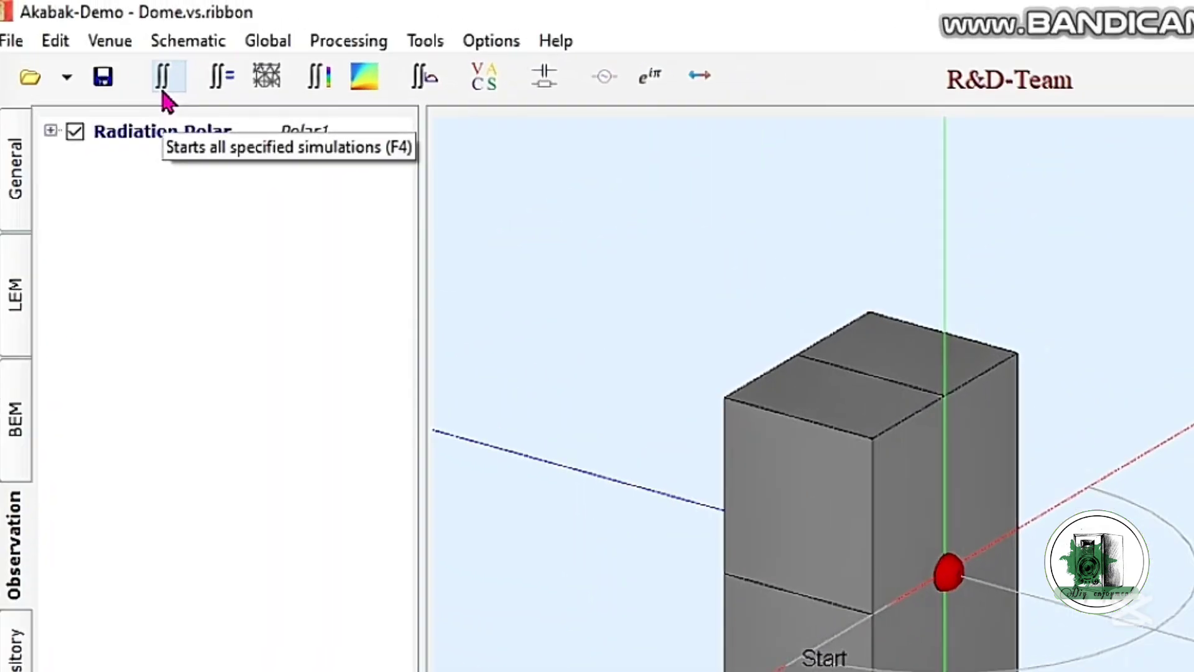
{"action": "left_click", "coordinate": [163, 92]}
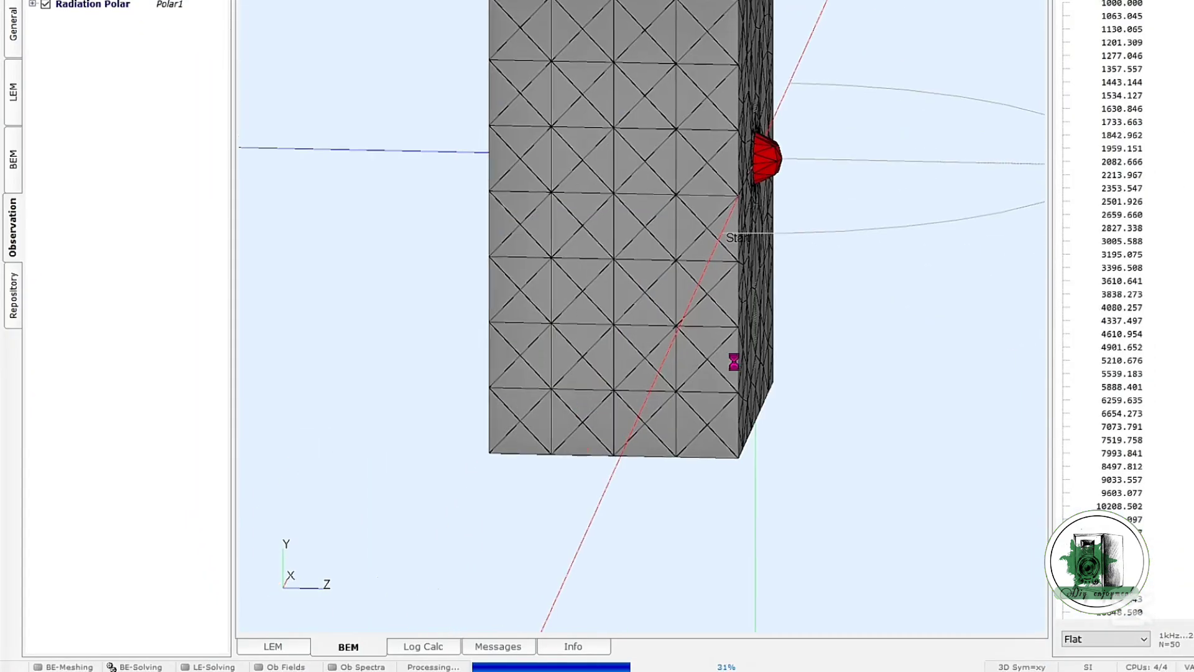
{"action": "left_click_drag", "start_coordinate": [733, 362], "coordinate": [413, 360]}
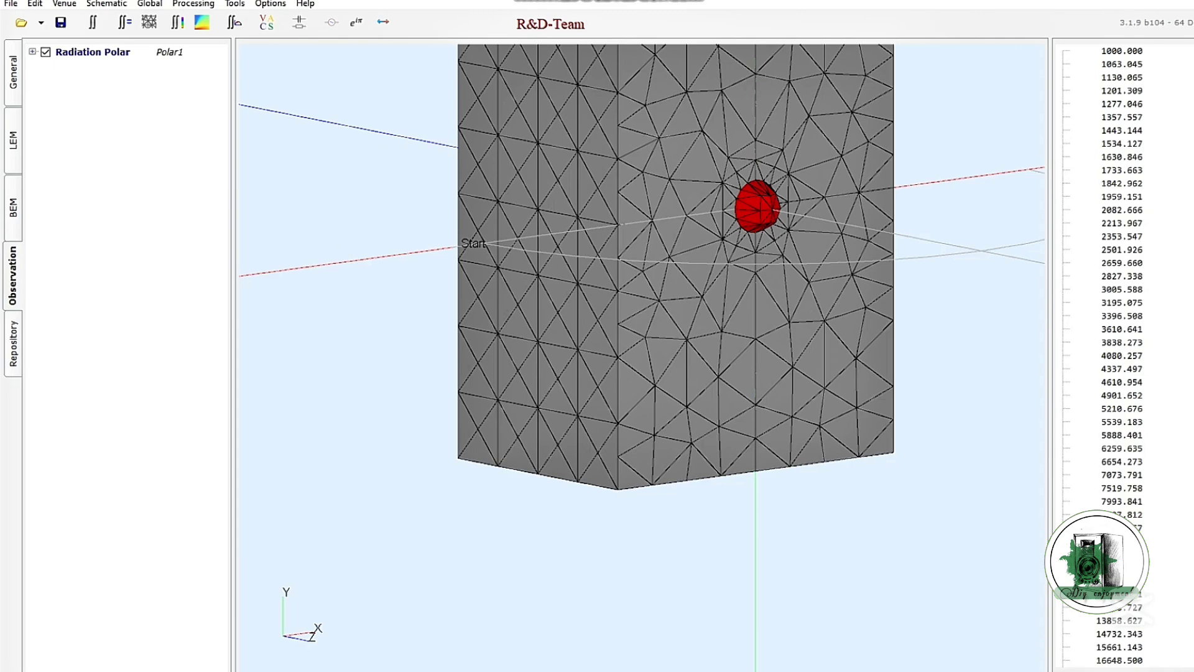
{"action": "left_click", "coordinate": [264, 24]}
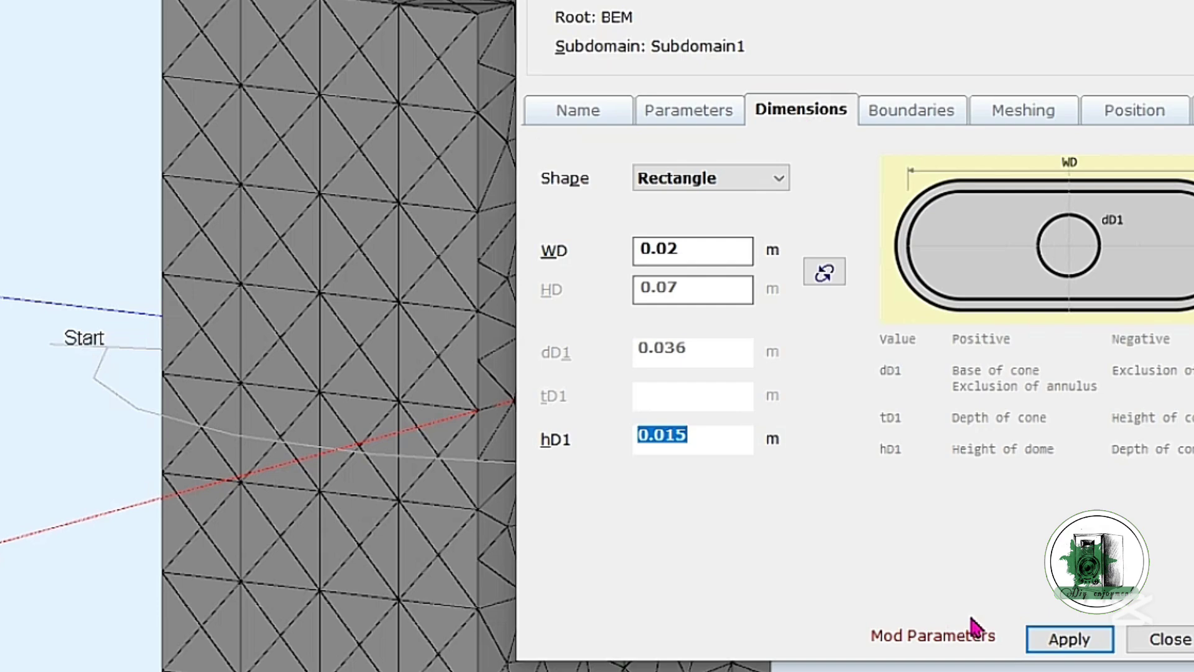
- Clear the shell's dome height (hD1) value in the Dimensions settings
{"action": "key", "text": "BackSpace"}
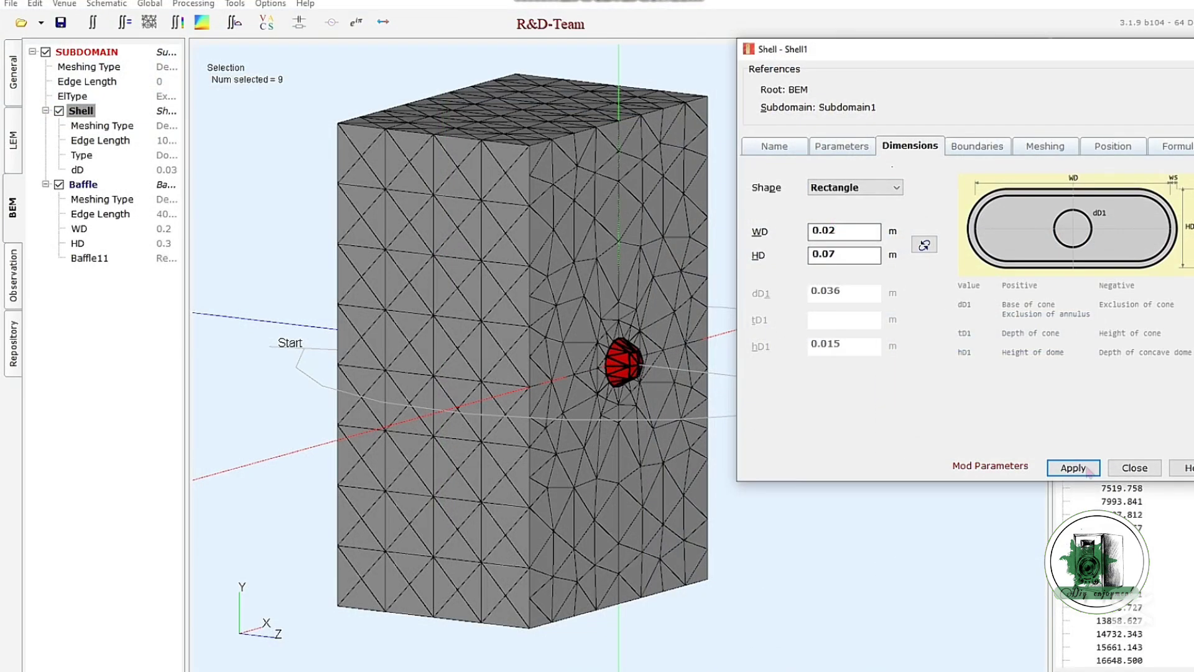
- Apply the 0.02 × 0.07 m rectangular ribbon shape to Shell1, replacing the dome on the box front
{"action": "left_click", "coordinate": [1087, 472]}
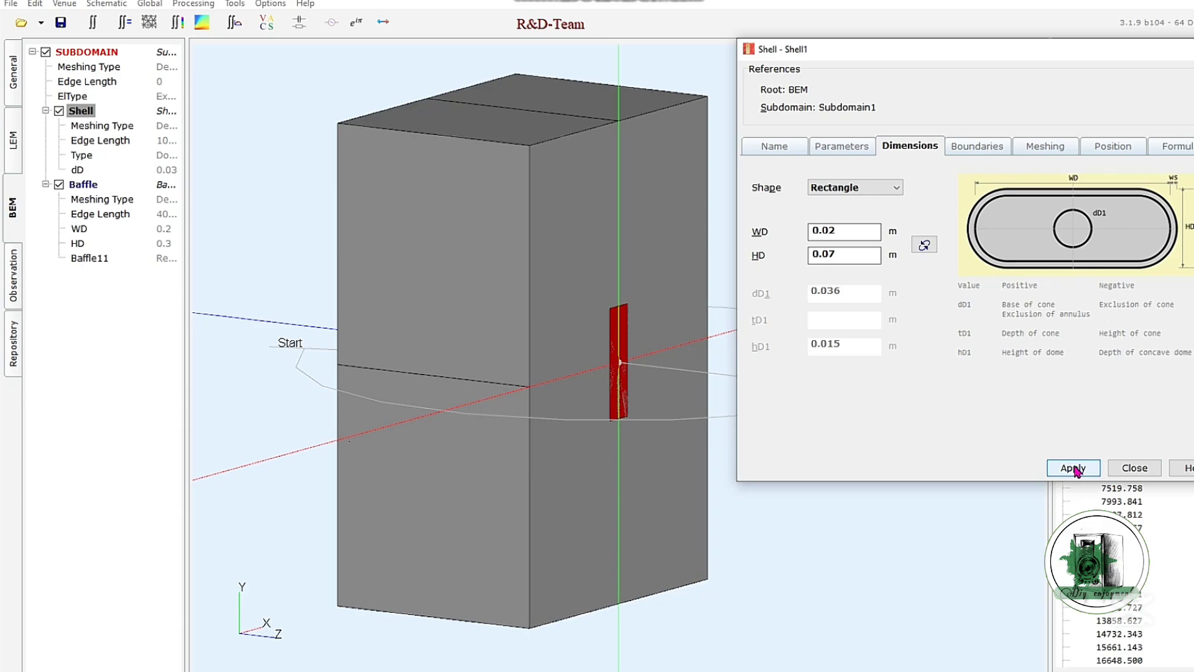